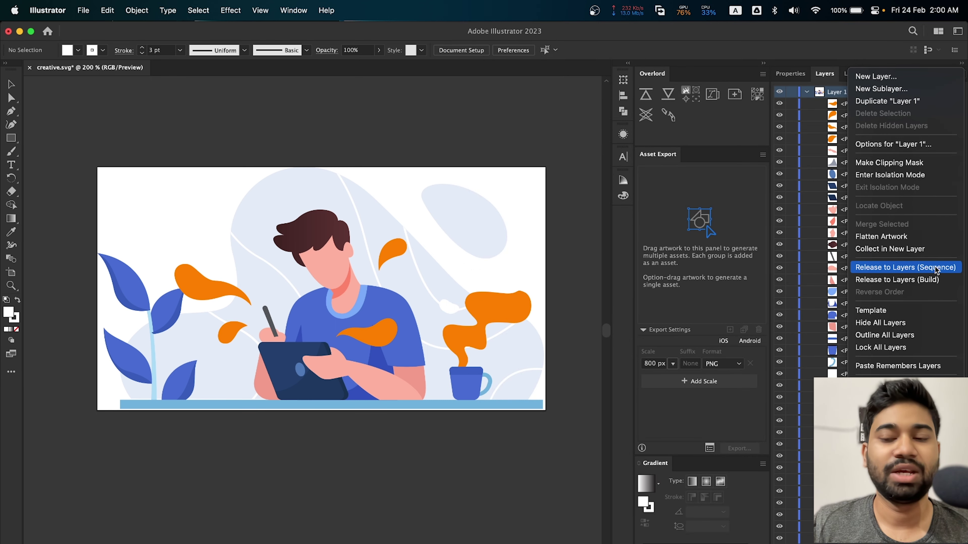
- Release the illustration's paths into separate layers with Release to Layers (Sequence)
click(937, 270)
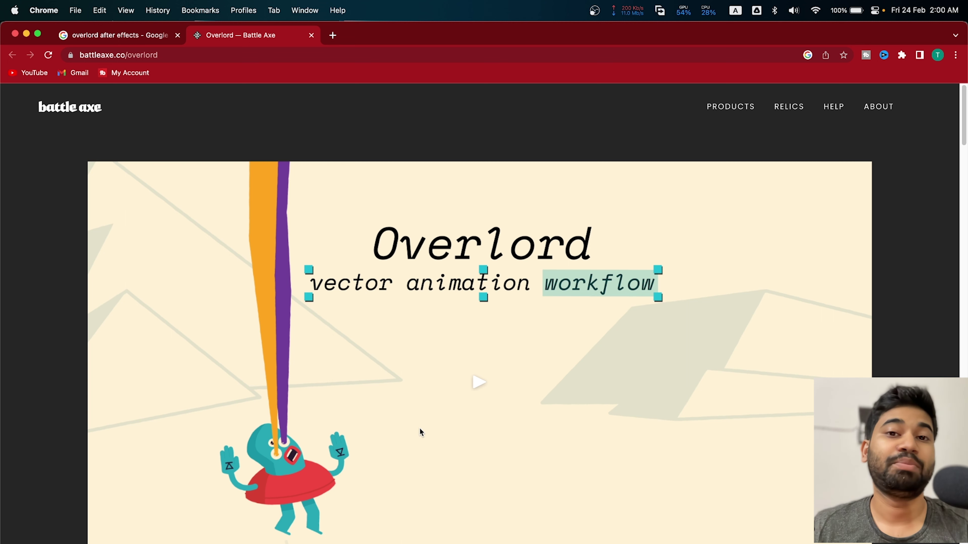
- Scroll the Overlord page to check its US$45.00 price and requirements
scroll(420, 381, down, 5)
drag(101, 415, 216, 419)
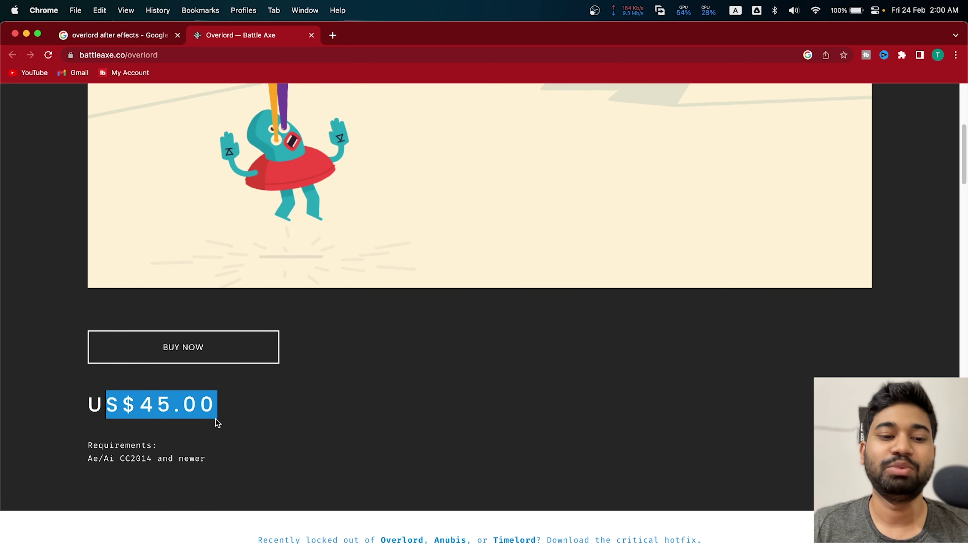
click(266, 425)
scroll(274, 426, up, 1)
scroll(274, 425, up, 4)
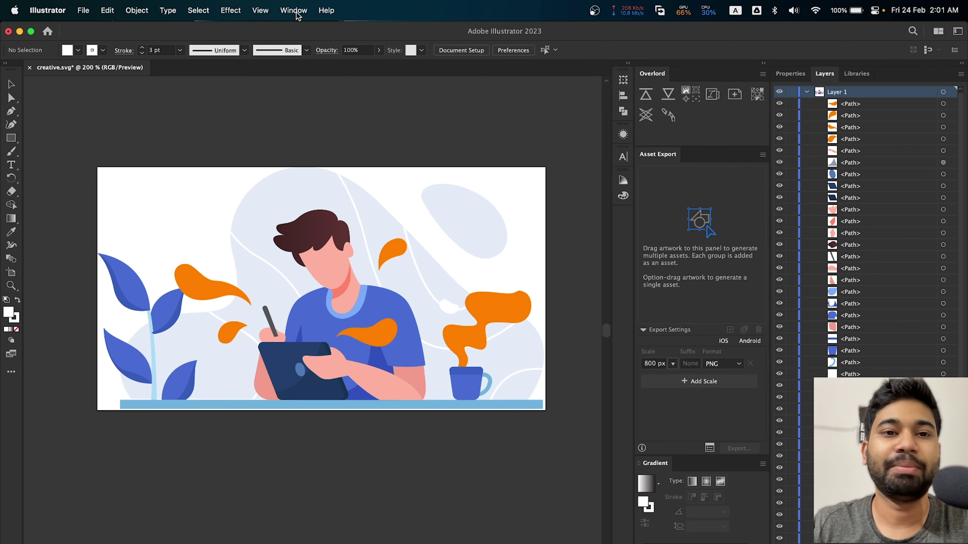
- Show the Overlord extension panel in Illustrator from Window > Extensions
click(296, 12)
mouse_move(299, 92)
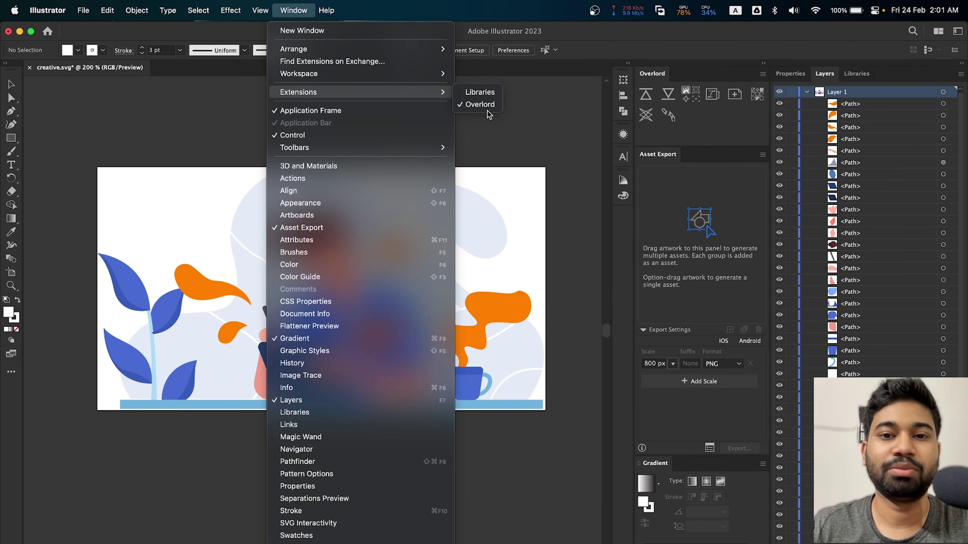
click(488, 110)
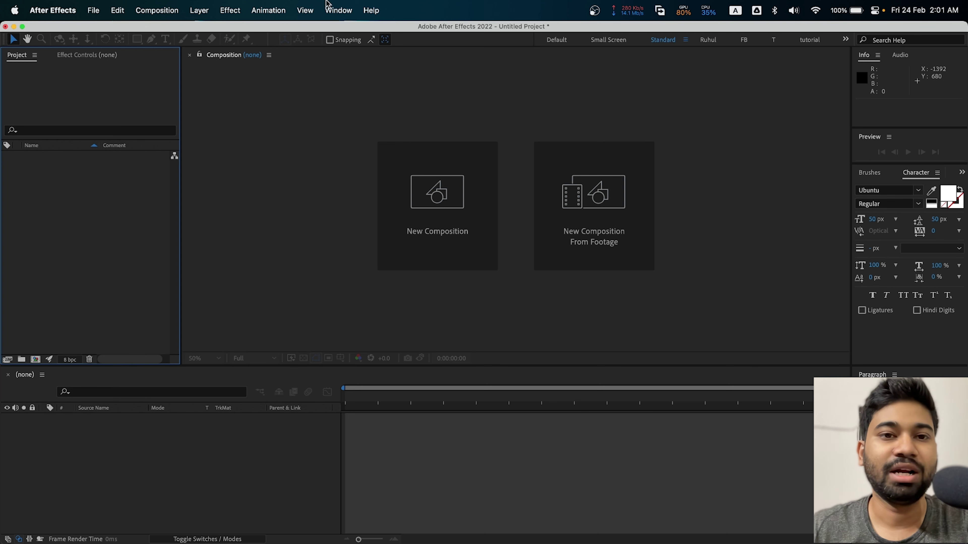
- Open the Overlord extension panel in After Effects and enlarge its floating window
click(334, 11)
mouse_move(343, 61)
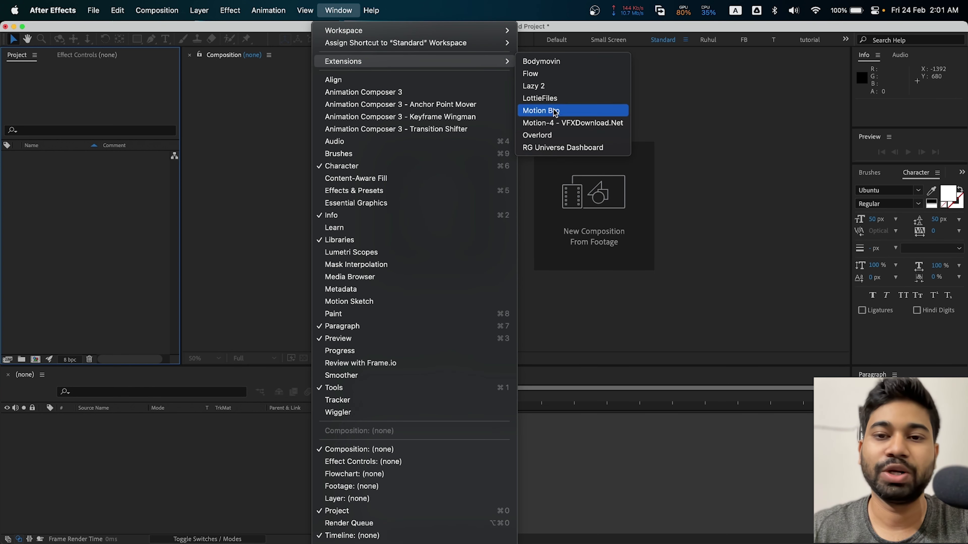
click(581, 140)
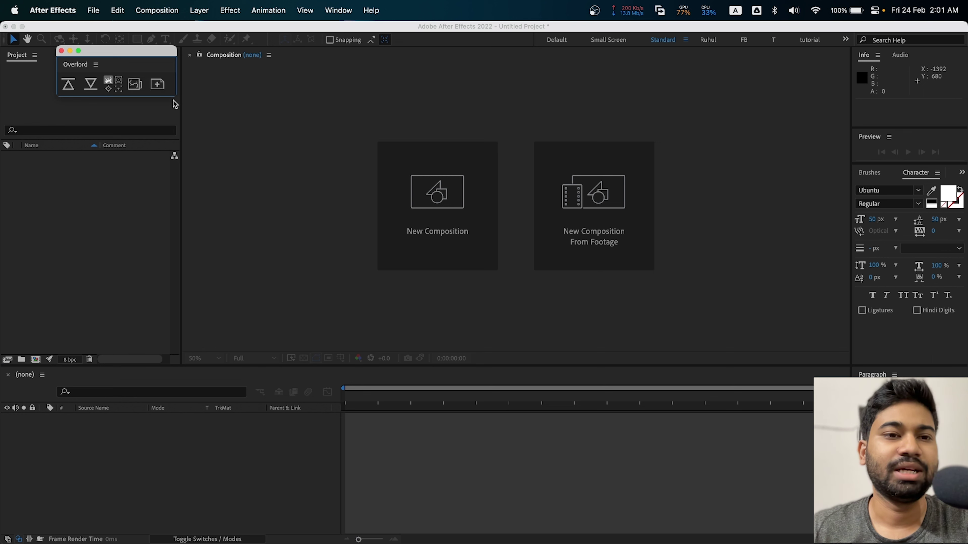
drag(176, 96, 201, 147)
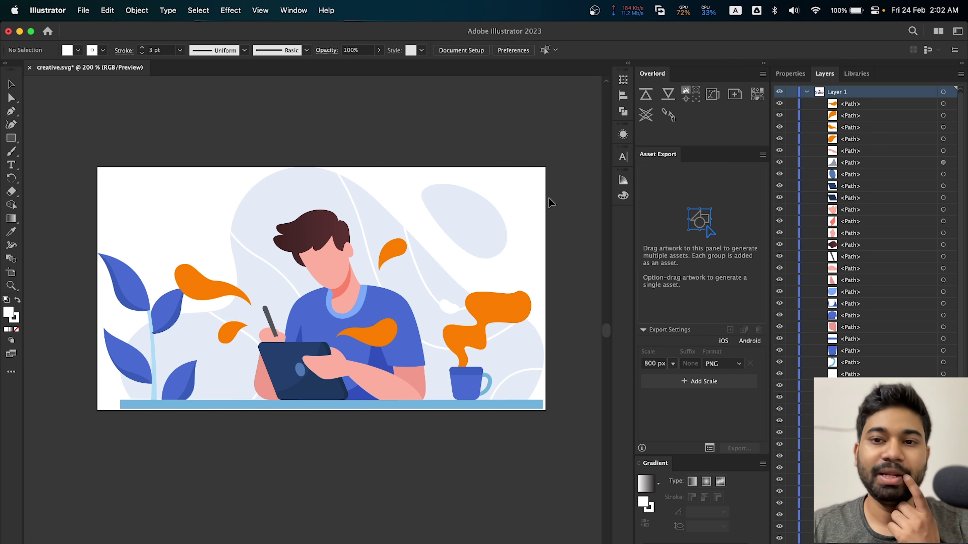
click(663, 96)
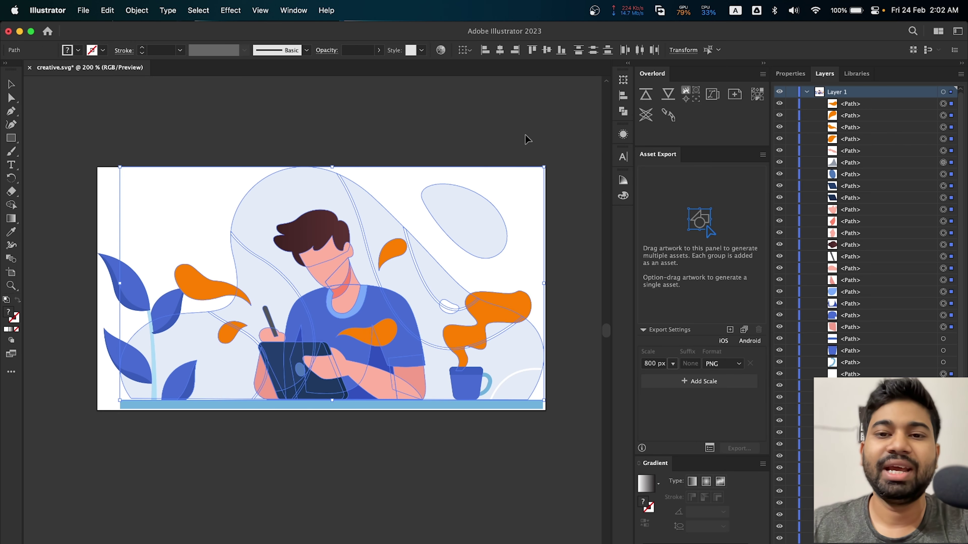
key(super+a)
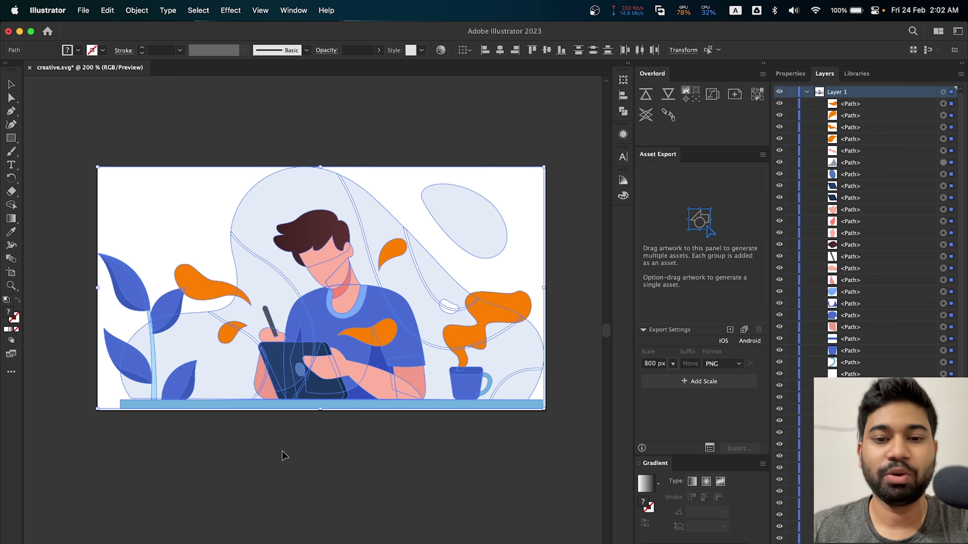
scroll(878, 149, down, 1)
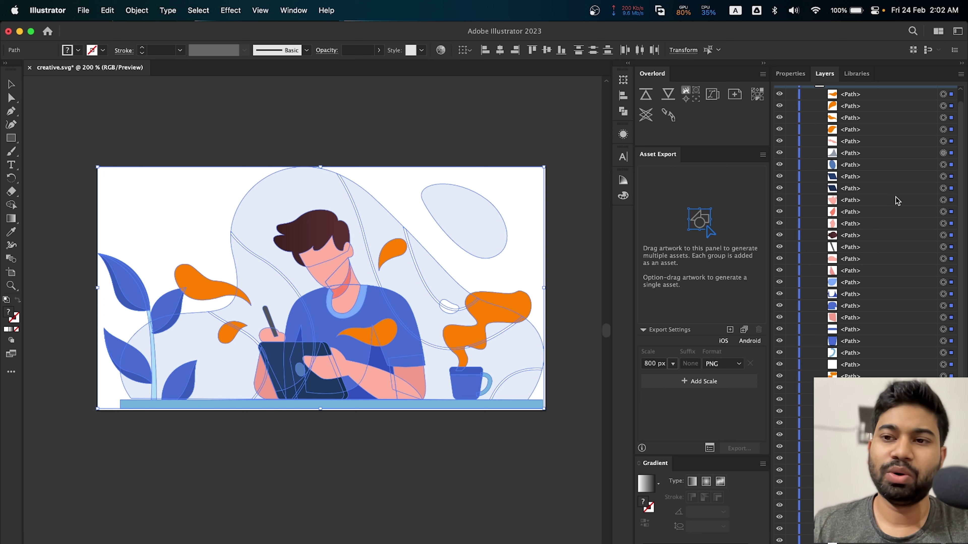
scroll(899, 191, up, 1)
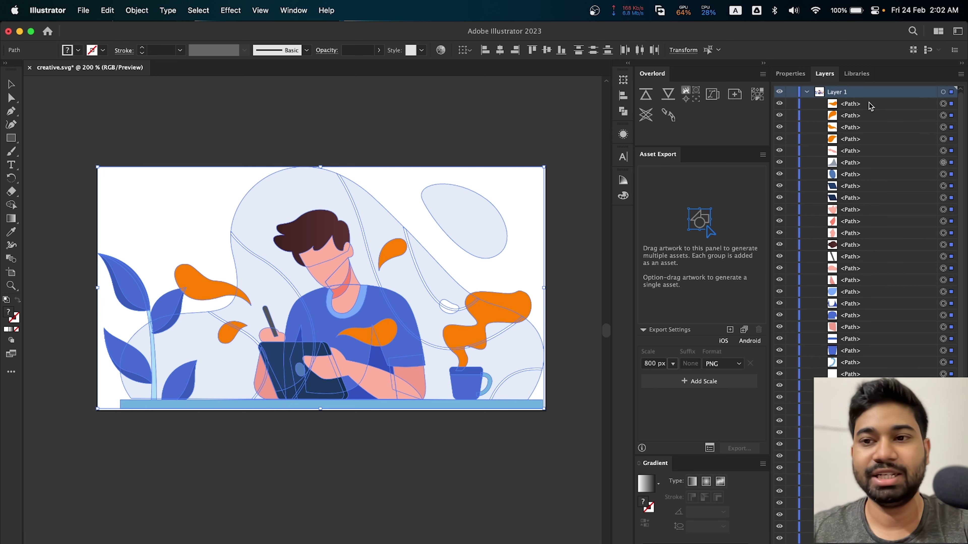
click(943, 93)
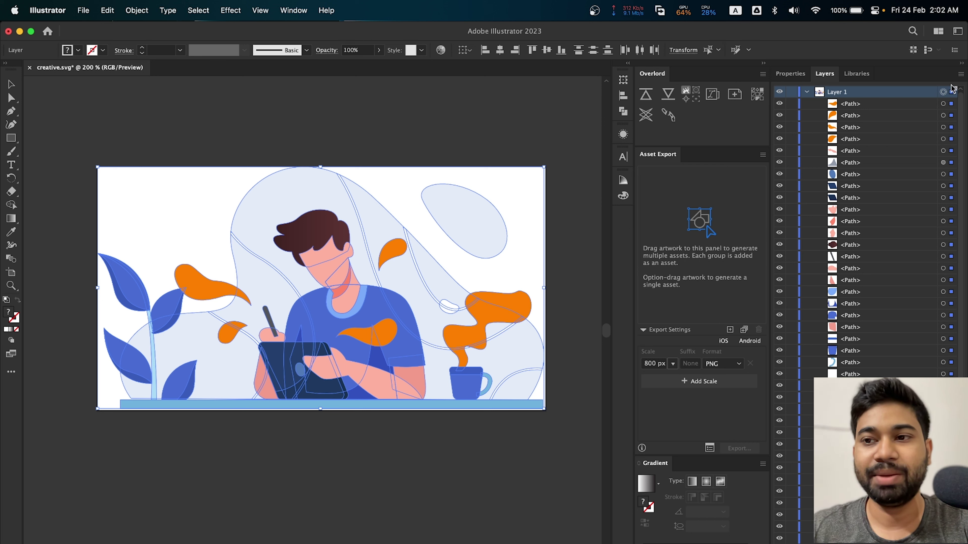
click(960, 73)
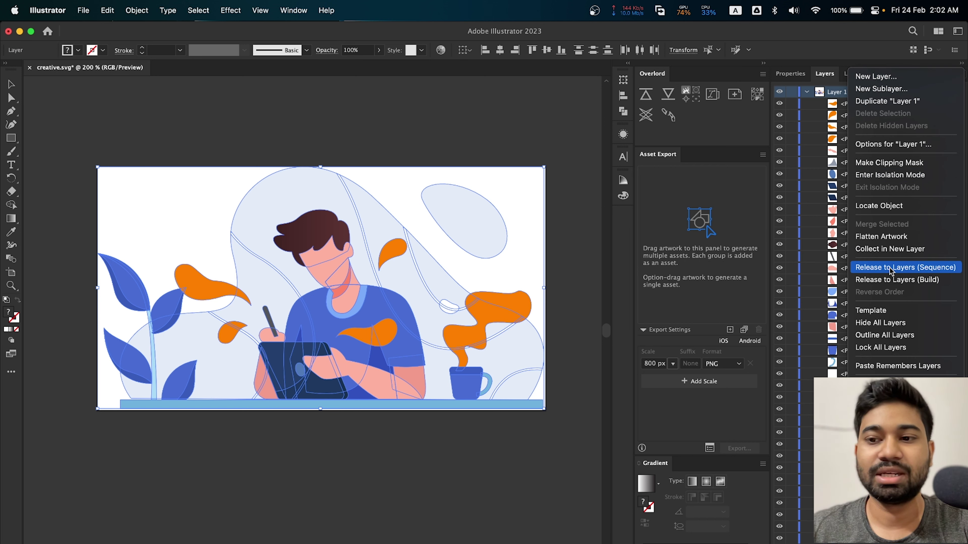
click(891, 269)
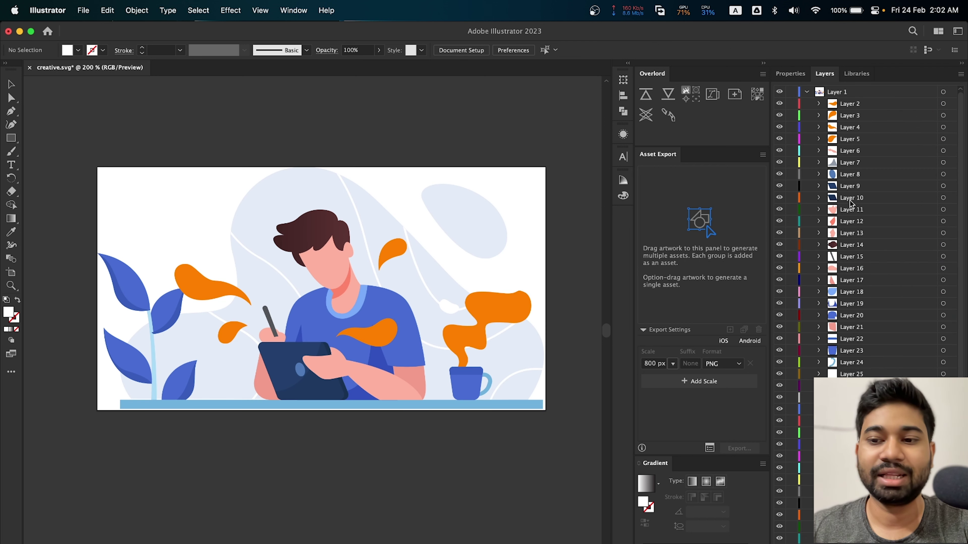
click(857, 106)
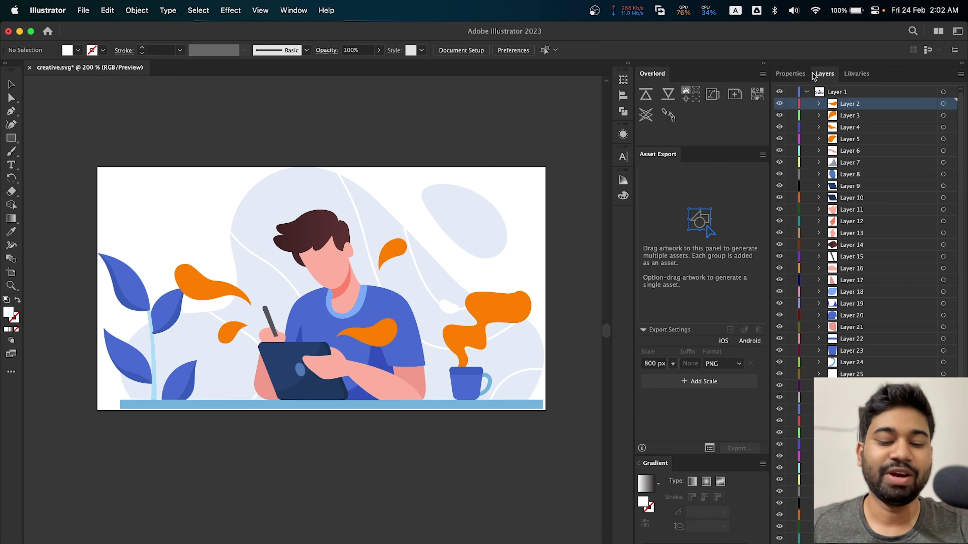
key(ctrl+z)
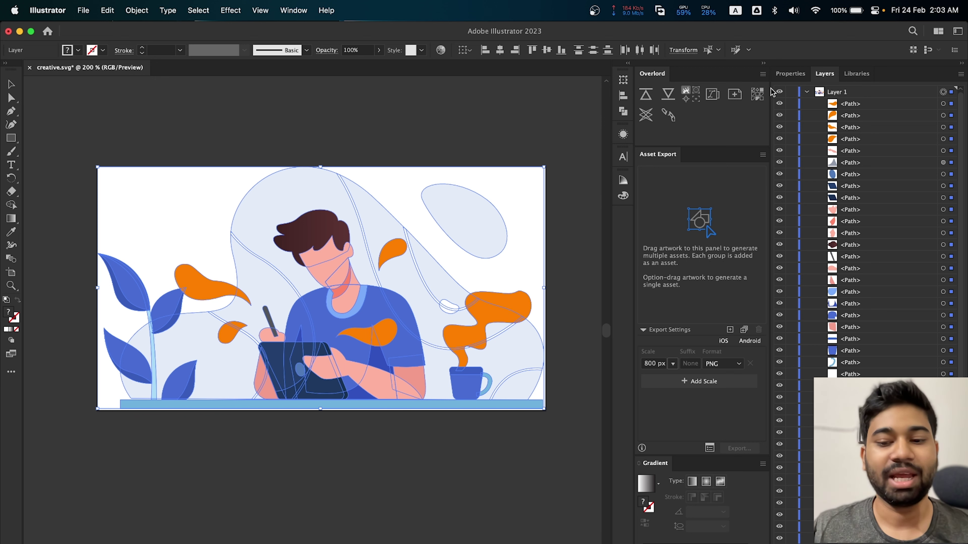
- Add Comp 1 in After Effects using the 1920x1080 30FPS preset
key(super+Tab)
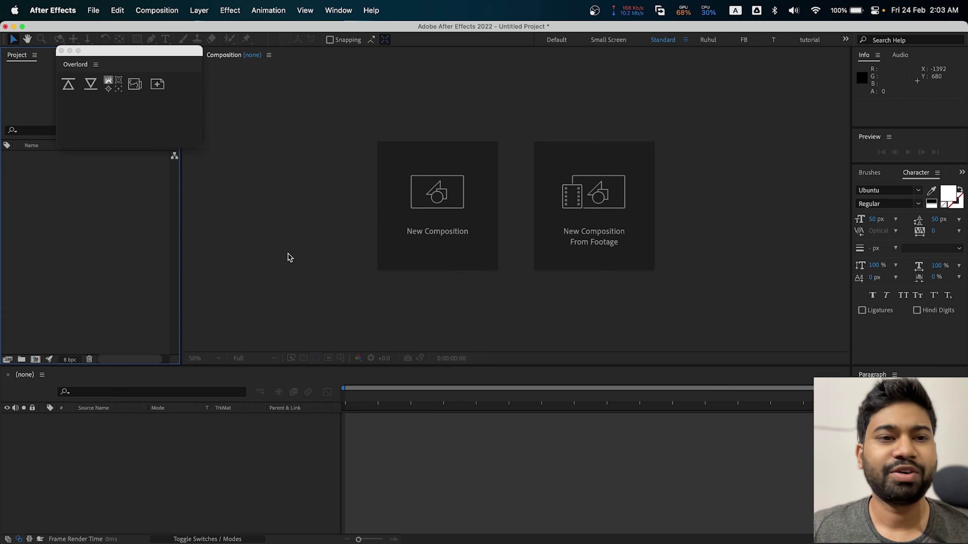
drag(94, 57, 139, 156)
click(396, 210)
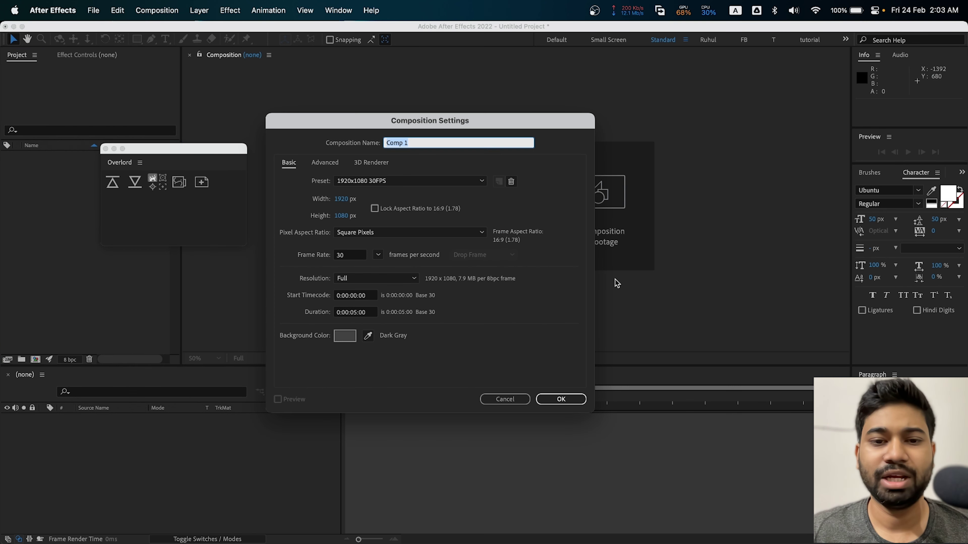
drag(365, 129, 421, 128)
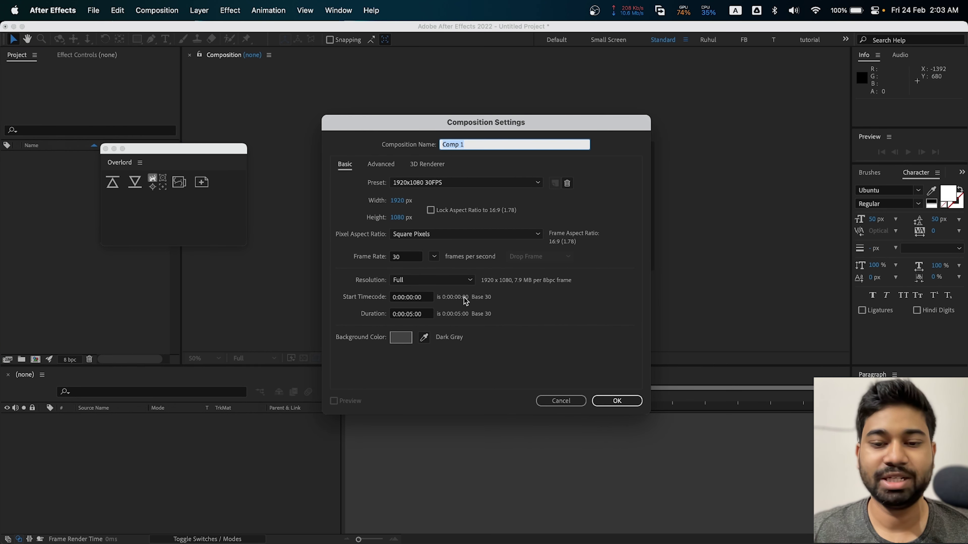
click(617, 401)
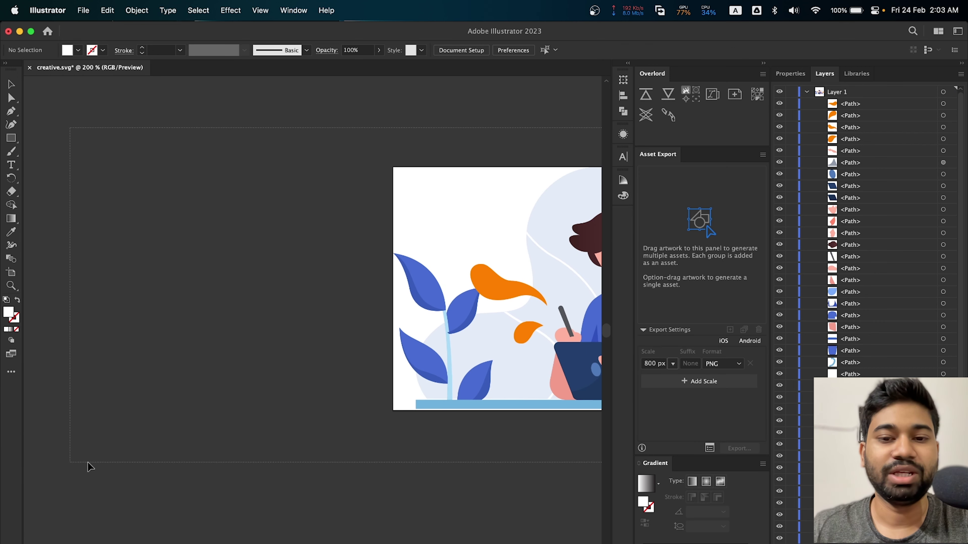
- Select all the artwork and push it to After Effects with Overlord
key(super+a)
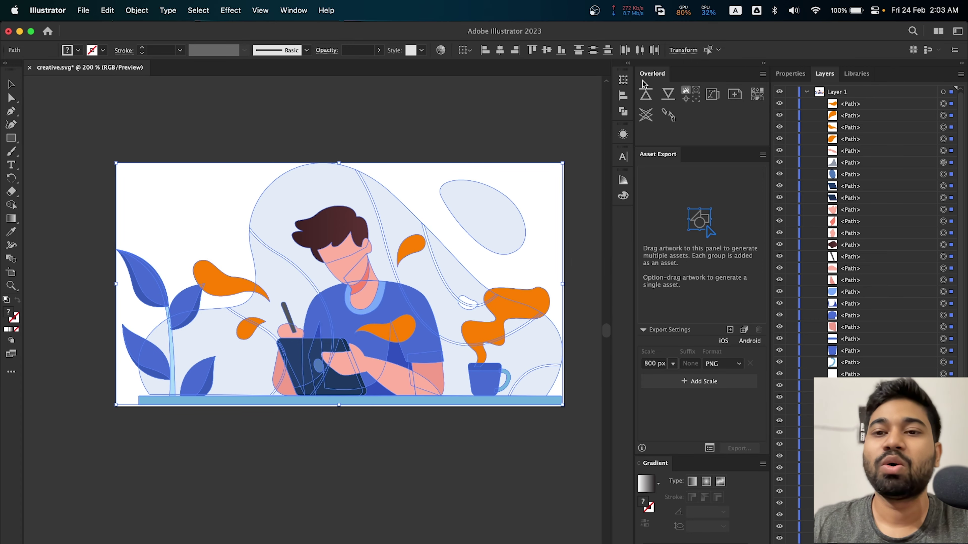
click(647, 100)
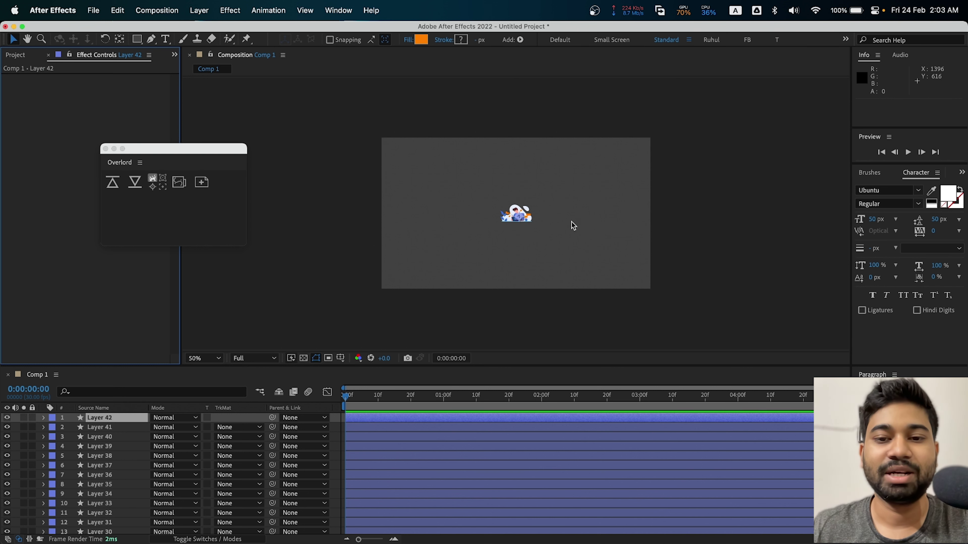
- Zoom in on the imported artwork, review all its layers, and deselect them
key(period)
key(period)
key(period)
key(ctrl+a)
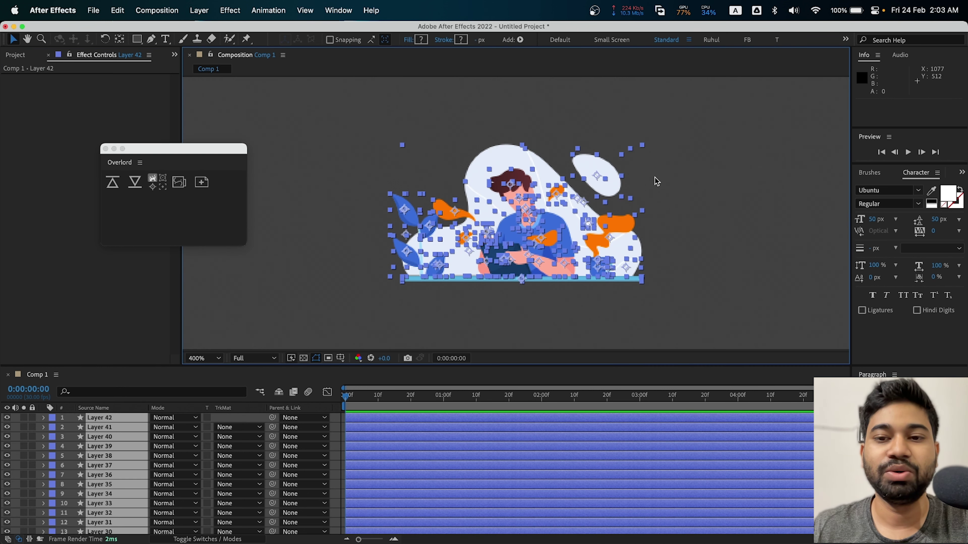
scroll(103, 469, down, 5)
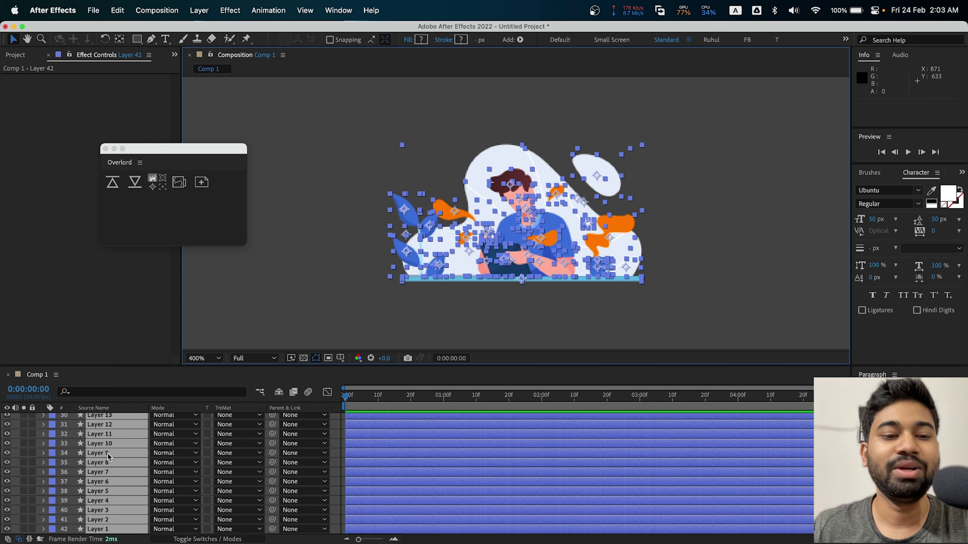
scroll(109, 460, up, 5)
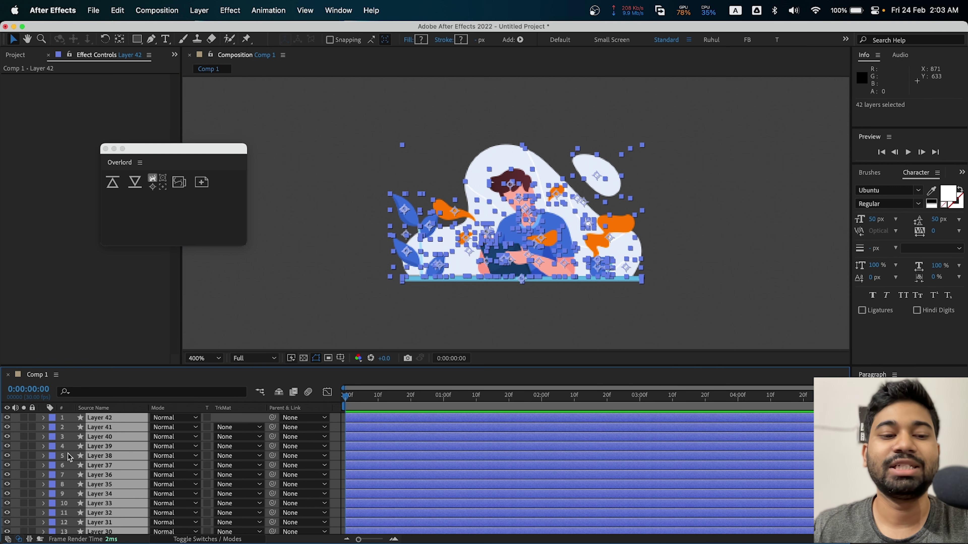
key(ctrl+shift+a)
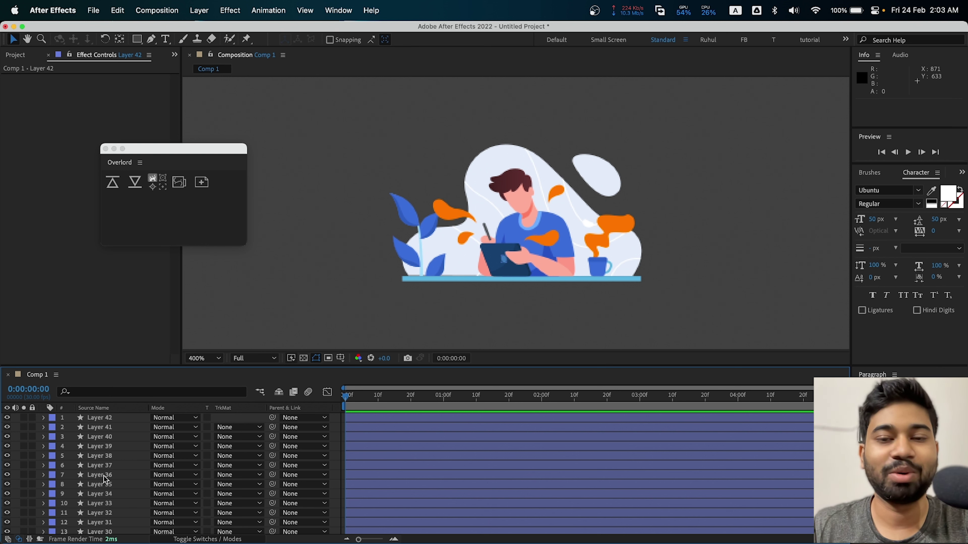
- Reshape Layer 39's orange leaf by pulling a curve handle from its right point
click(139, 447)
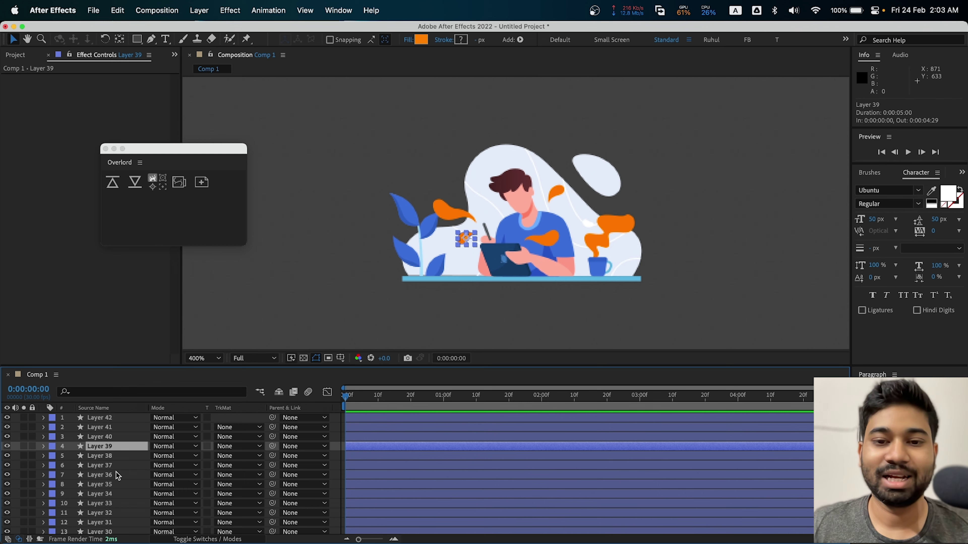
key(g)
scroll(506, 232, up, 1)
scroll(506, 233, up, 1)
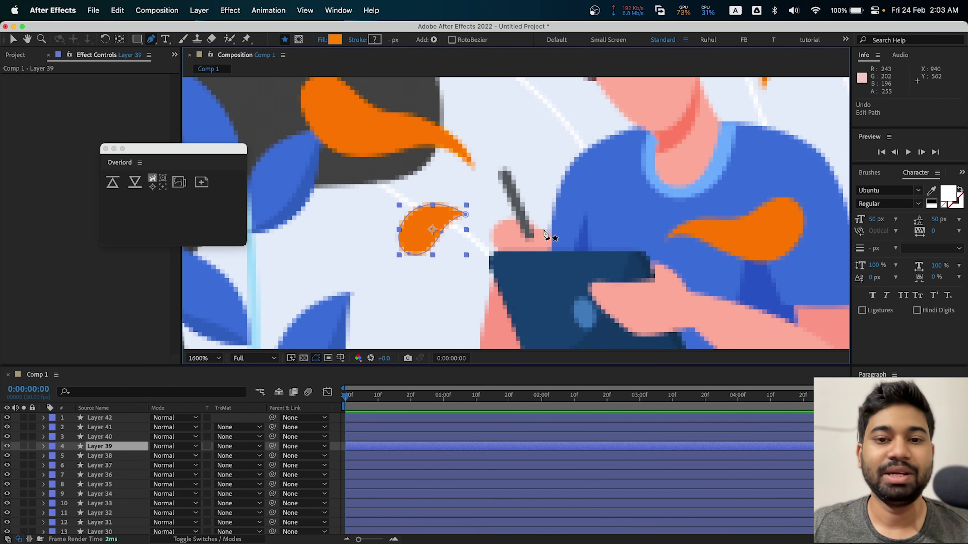
drag(467, 217, 468, 220)
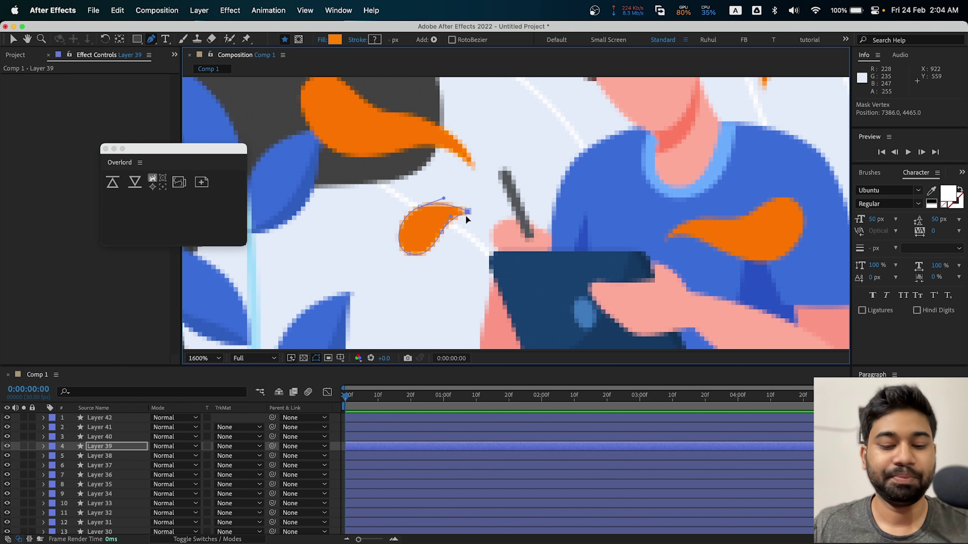
drag(468, 220, 467, 220)
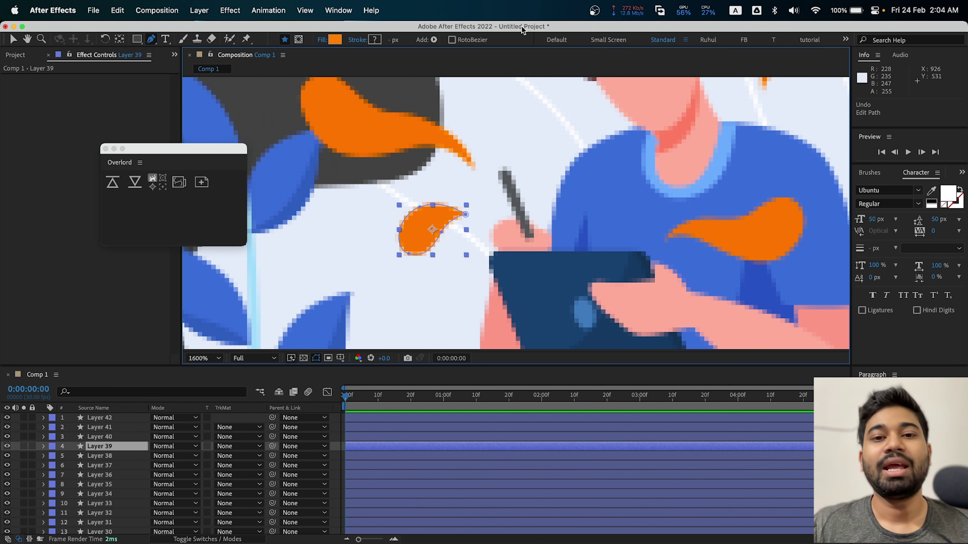
scroll(491, 200, down, 1)
scroll(469, 200, down, 1)
scroll(468, 200, left, 3)
- Zoom out and draw a closed white triangle with three Pen tool points
scroll(362, 189, down, 1)
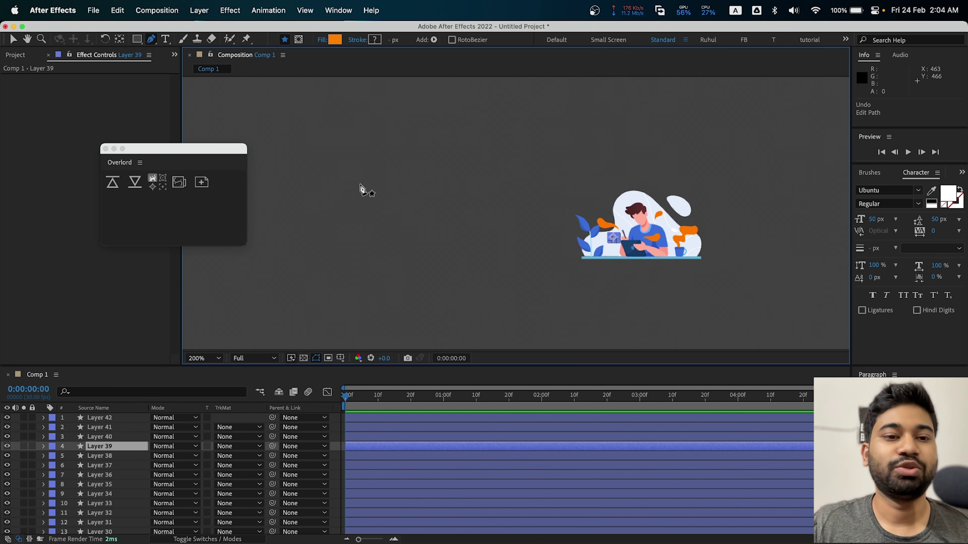
key(comma)
key(F2)
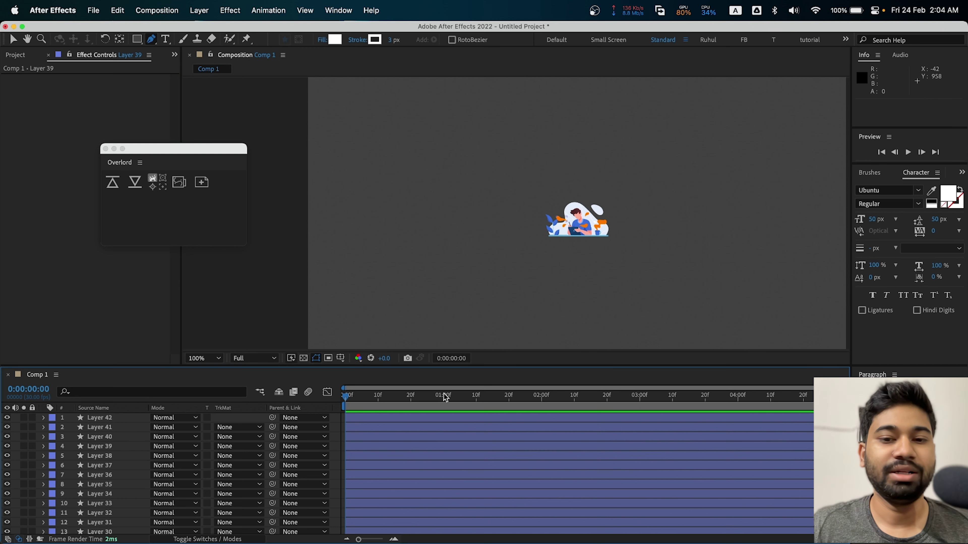
key(comma)
click(429, 202)
click(455, 167)
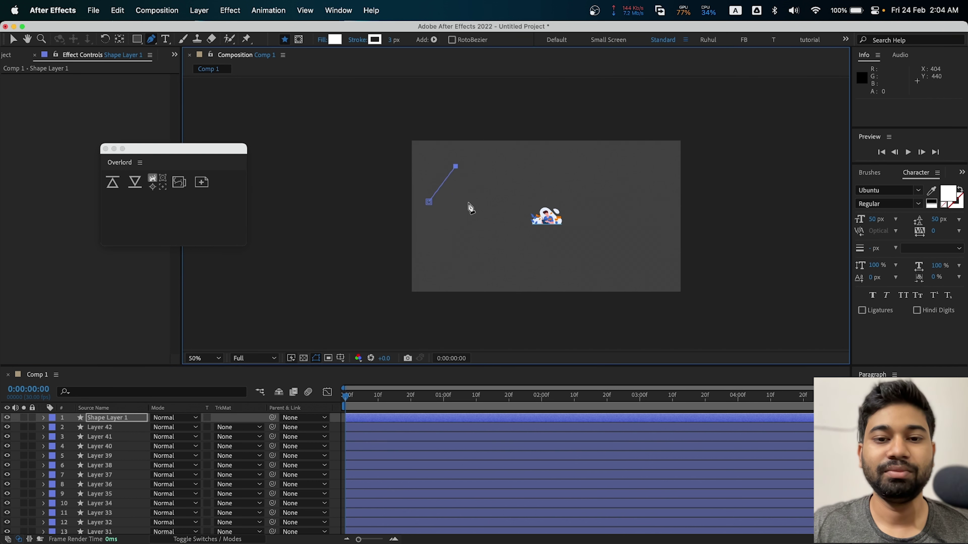
click(469, 203)
click(429, 202)
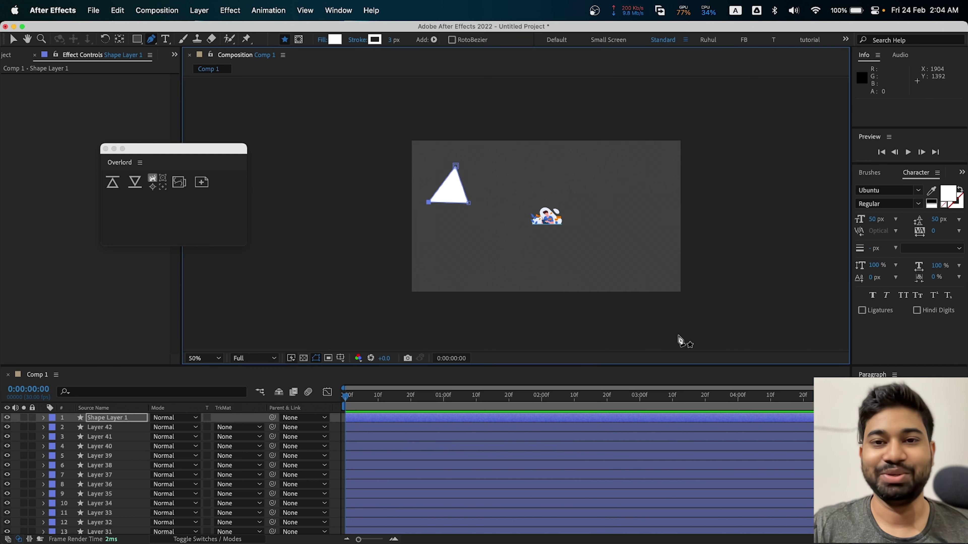
- Send the triangle to Illustrator with Overlord's Push selection to Ai
click(111, 185)
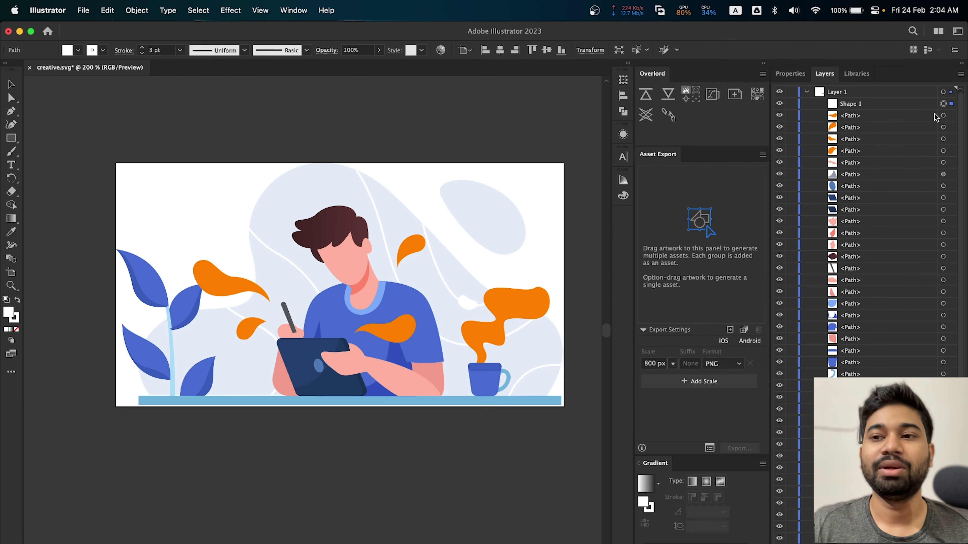
scroll(421, 208, down, 2)
scroll(420, 211, left, 1)
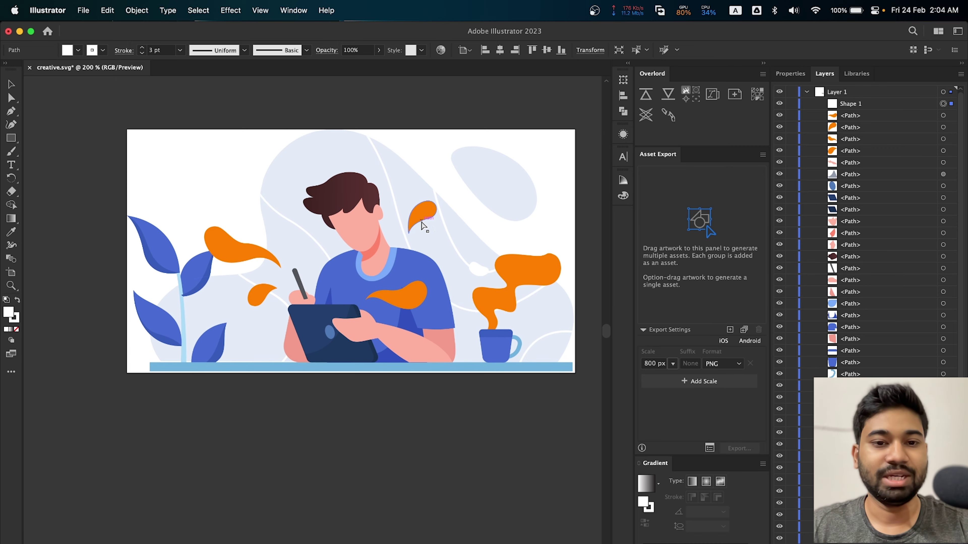
scroll(420, 221, left, 1)
alt+scroll(420, 221, down, 3)
alt+scroll(420, 222, down, 5)
- Drag the transferred triangle down and right toward the artboard
alt+scroll(348, 210, up, 3)
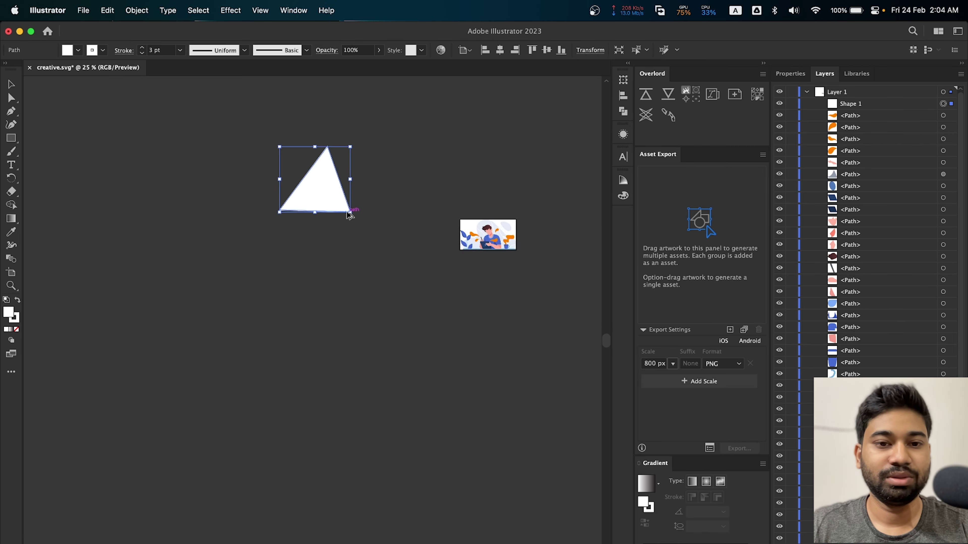
alt+scroll(367, 219, up, 3)
drag(298, 158, 456, 240)
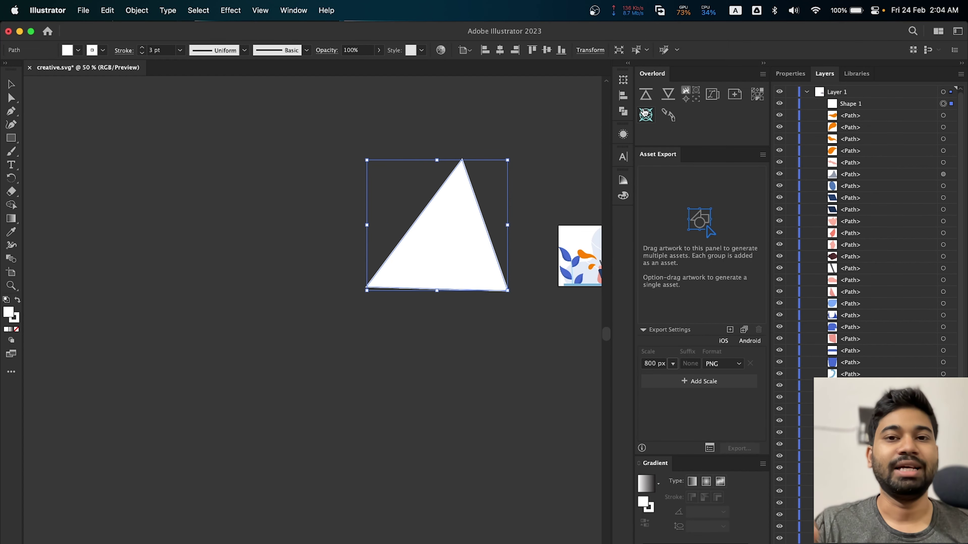
- Pull a second triangle from After Effects, align it, then delete both triangles
click(673, 99)
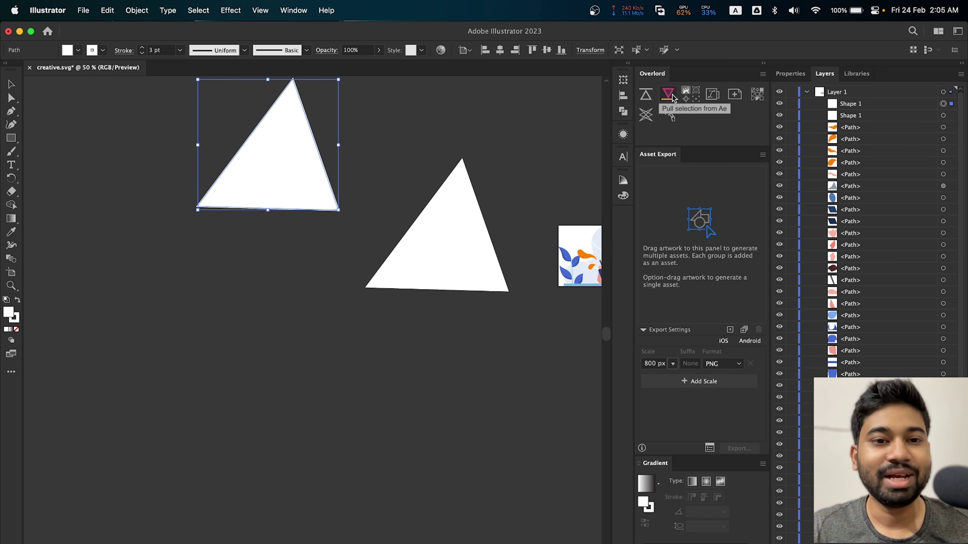
drag(264, 155, 264, 235)
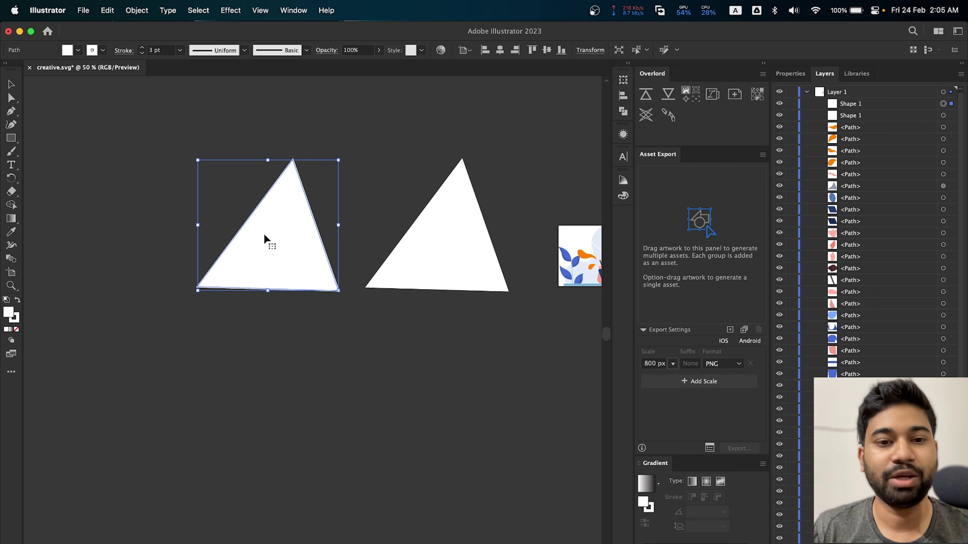
drag(497, 138, 103, 368)
key(Delete)
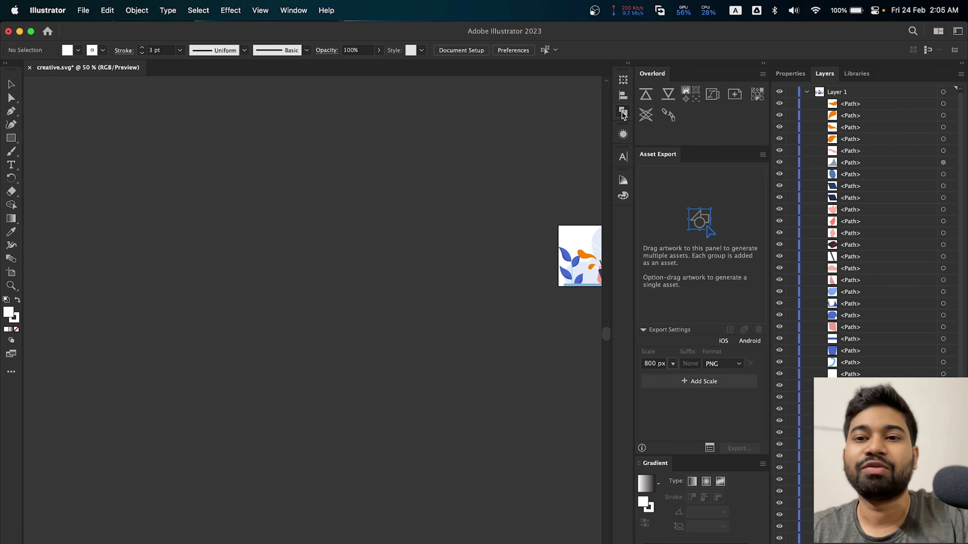
- Delete all 43 layers from After Effects' Comp 1
drag(498, 246, 219, 246)
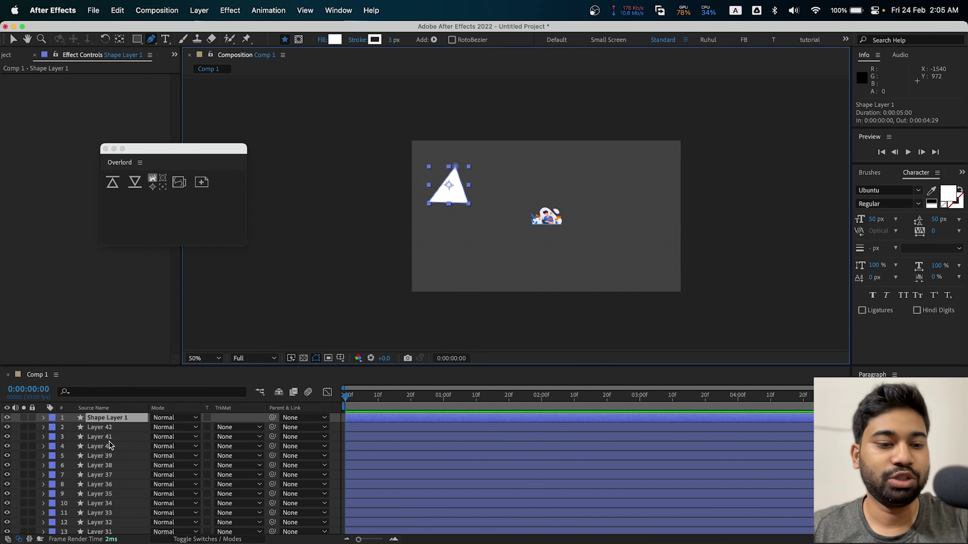
scroll(110, 438, down, 10)
shift+click(111, 529)
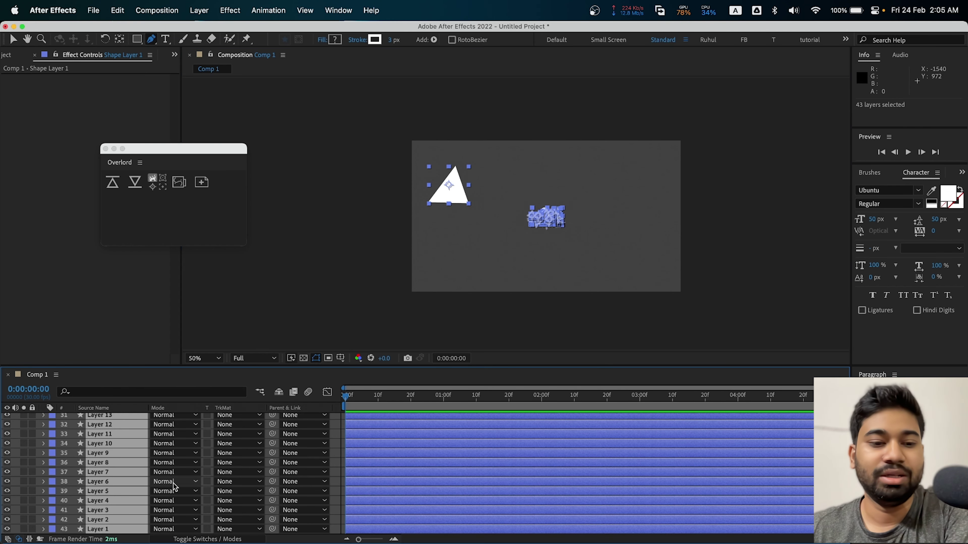
key(Delete)
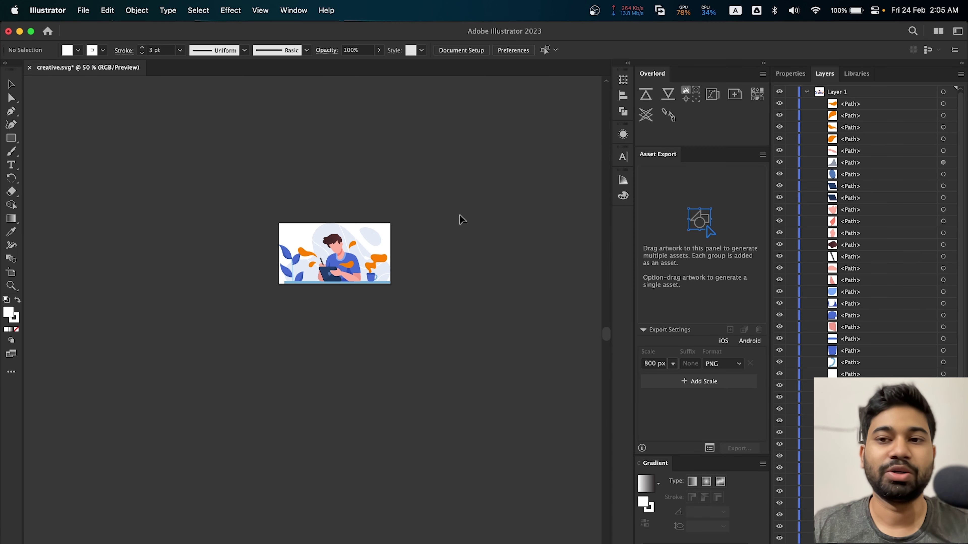
- Zoom in on the creative.svg illustration and select all of its artwork
scroll(419, 244, up, 3)
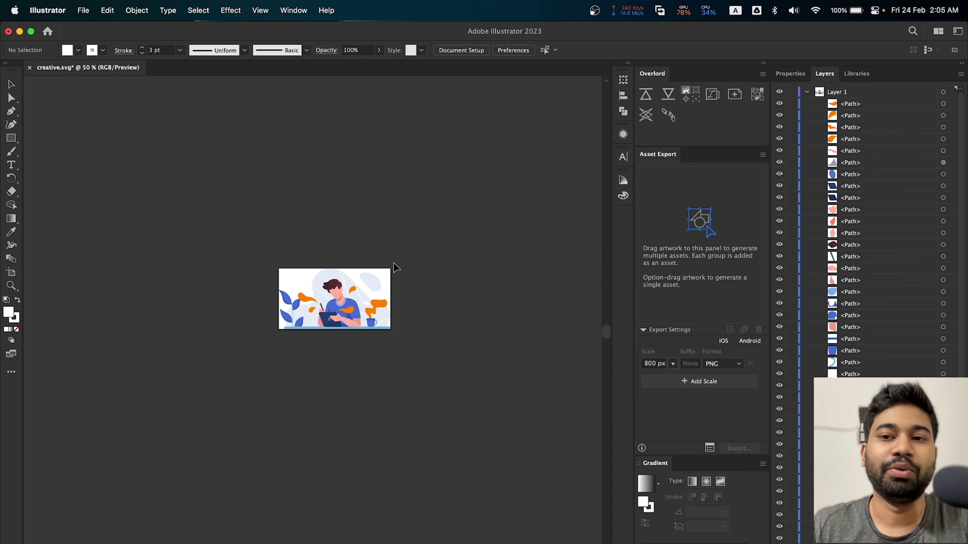
key(ctrl+equal)
key(ctrl+equal)
key(ctrl+equal)
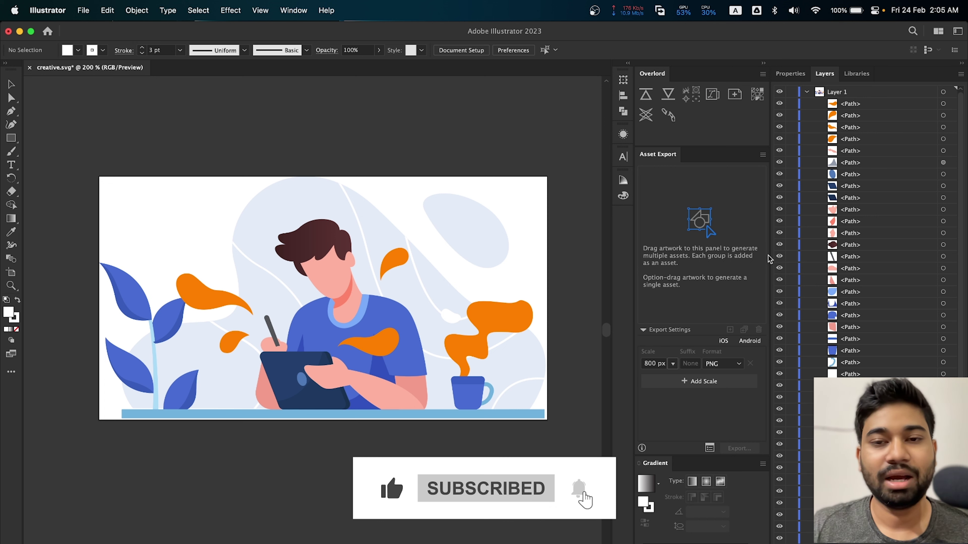
key(ctrl+a)
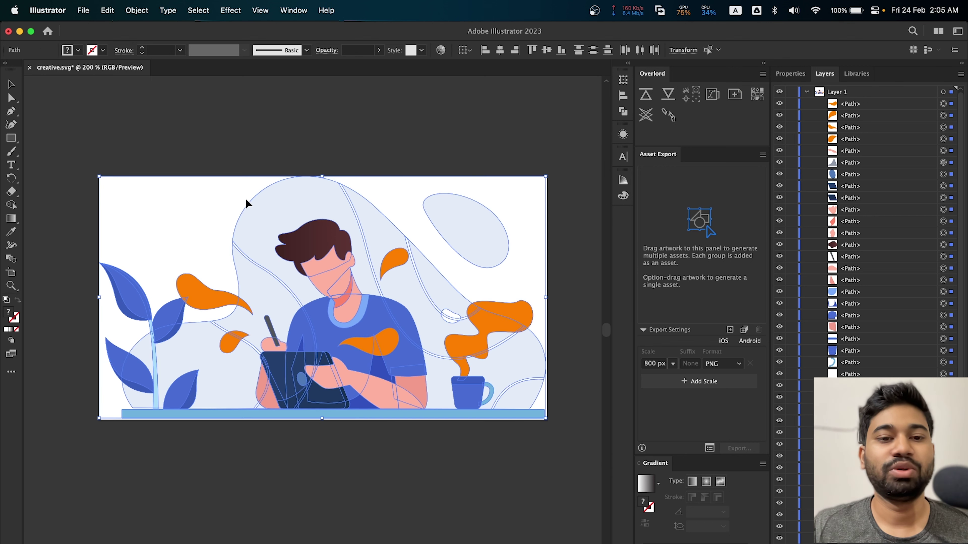
- Push the selection to After Effects and expand Layer 1's Contents to list its groups
click(642, 96)
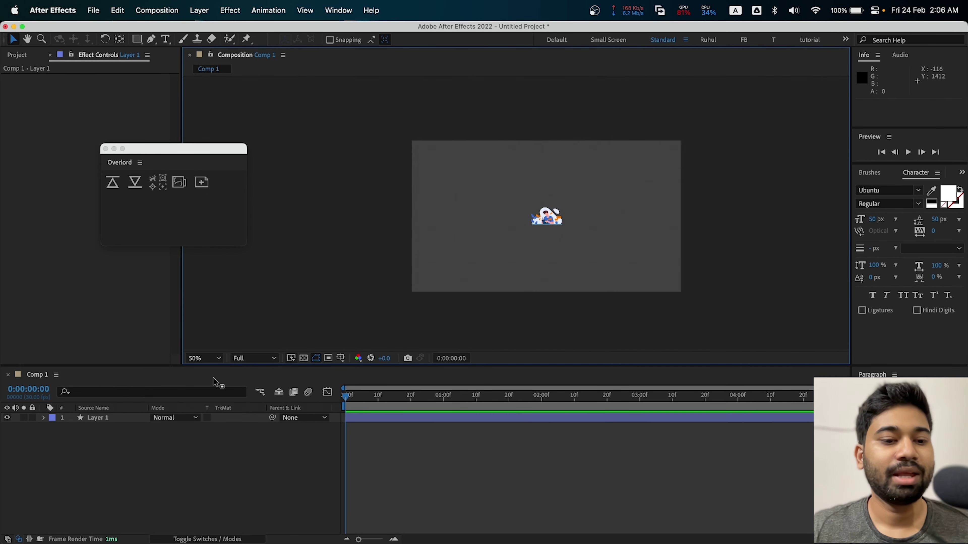
click(110, 417)
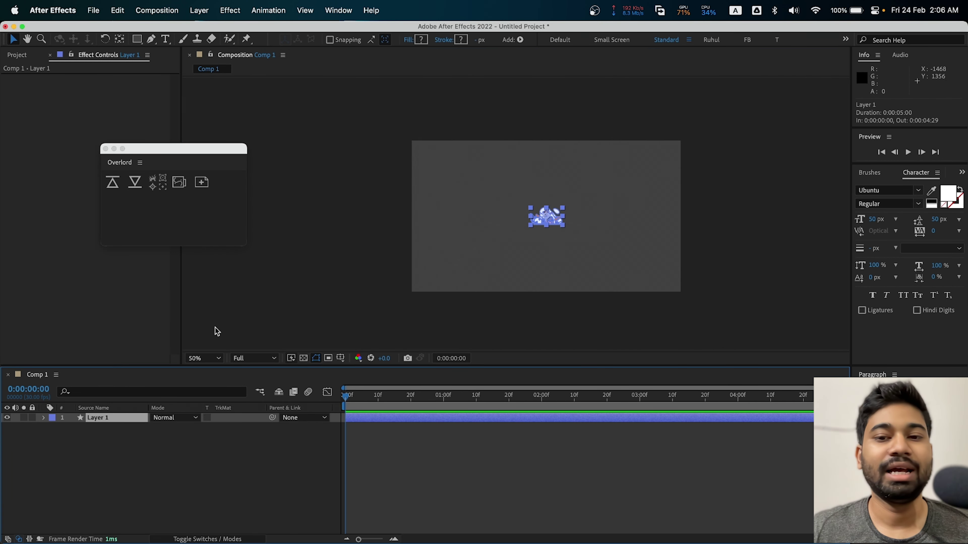
click(45, 418)
click(54, 428)
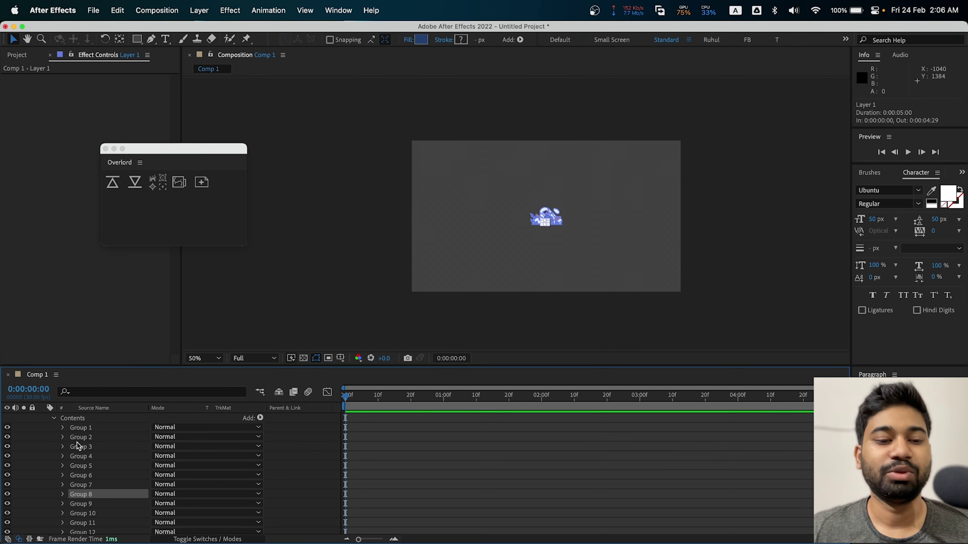
- Select Group 3, the orange leaf, and zoom the Composition viewer in
click(83, 435)
click(96, 447)
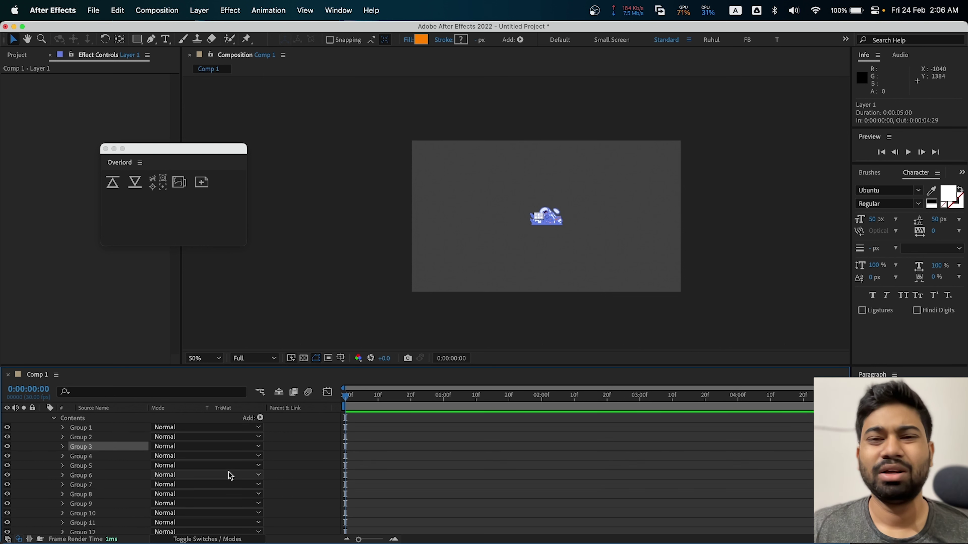
scroll(534, 236, up, 2)
scroll(543, 231, up, 2)
scroll(543, 231, up, 2)
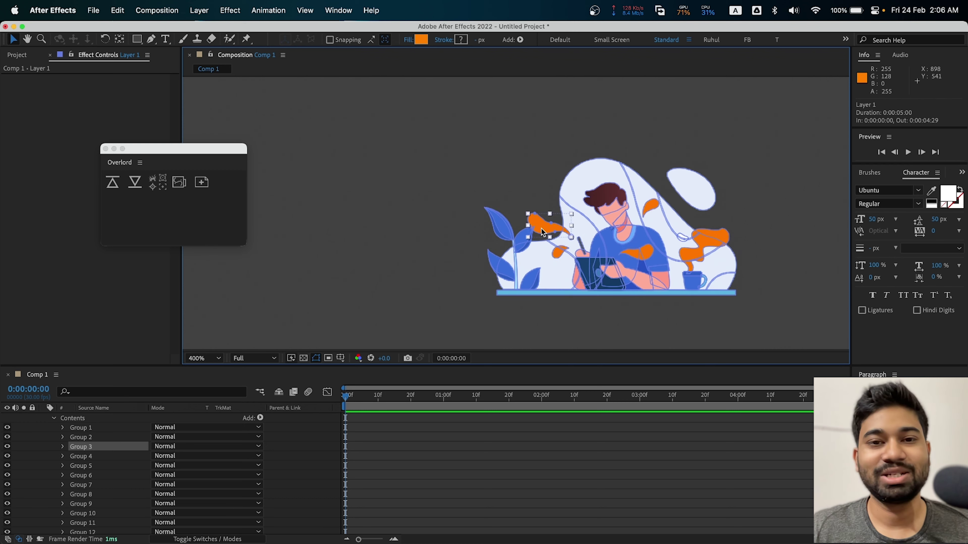
scroll(540, 229, down, 2)
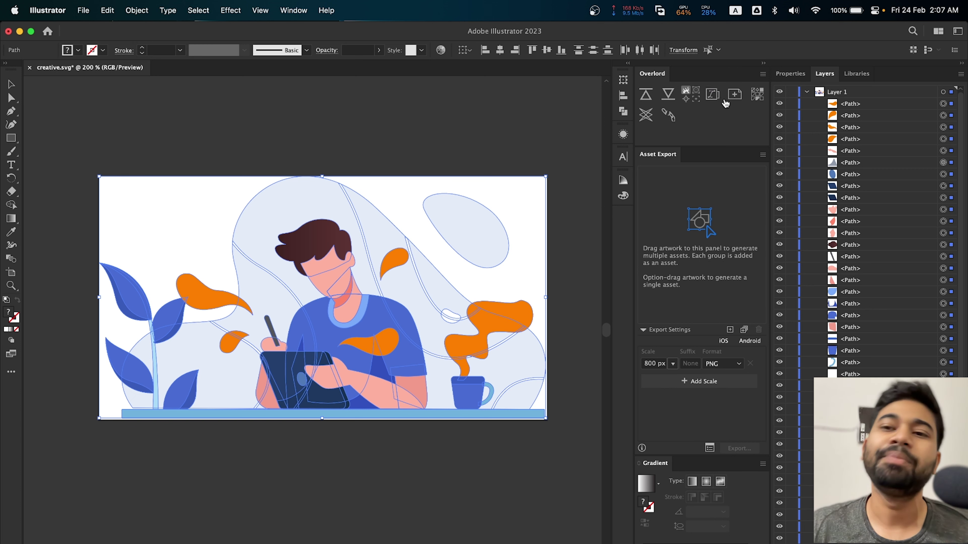
click(735, 97)
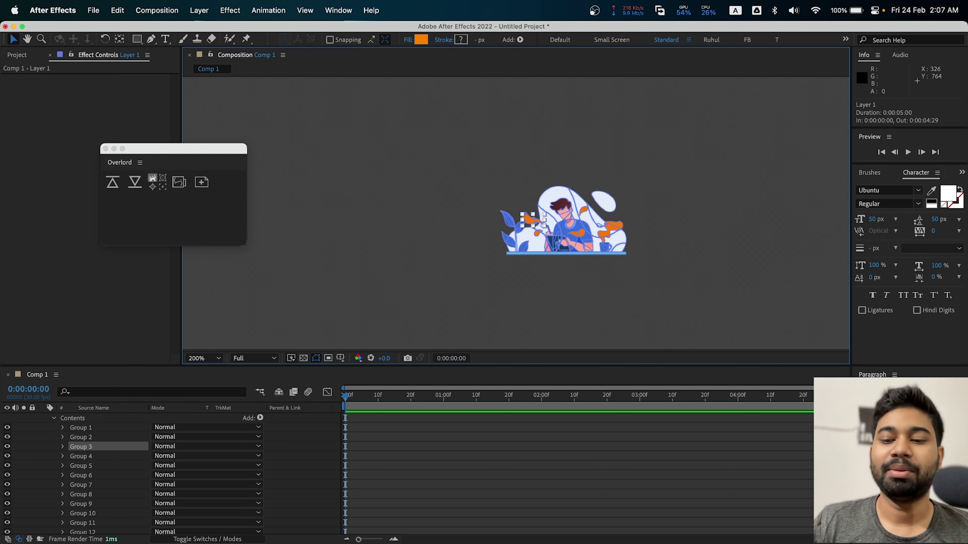
click(33, 375)
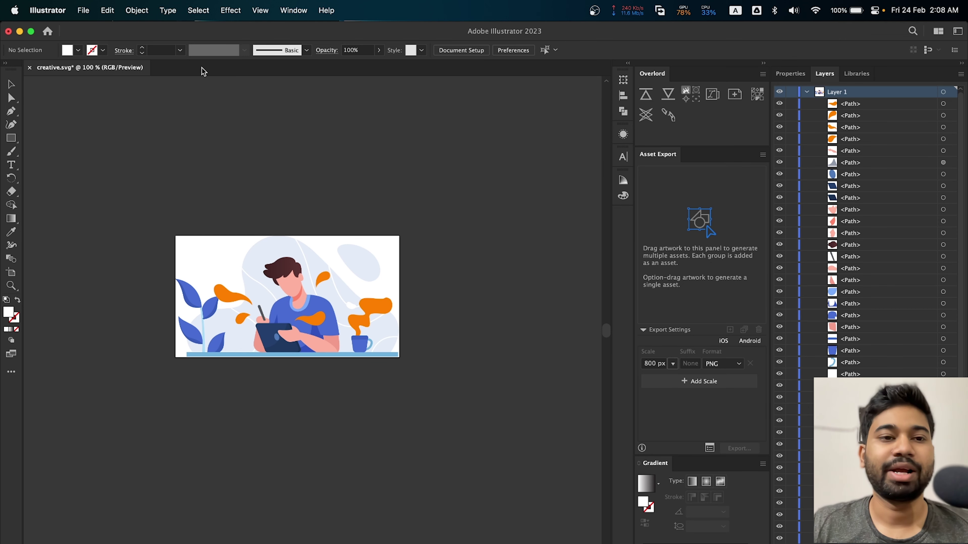
- Create a new Overlord document with a 1920×1080 artboard, then return to creative.svg
click(732, 102)
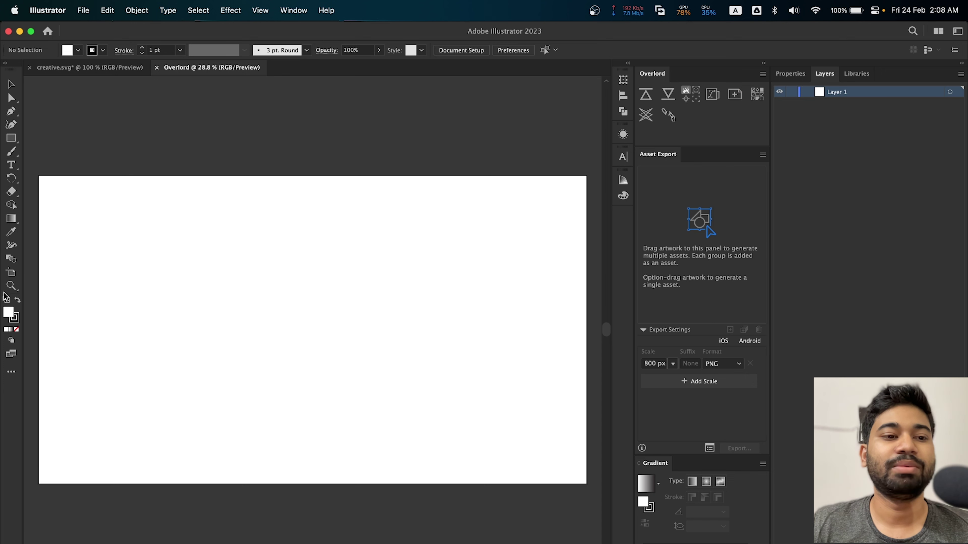
click(11, 273)
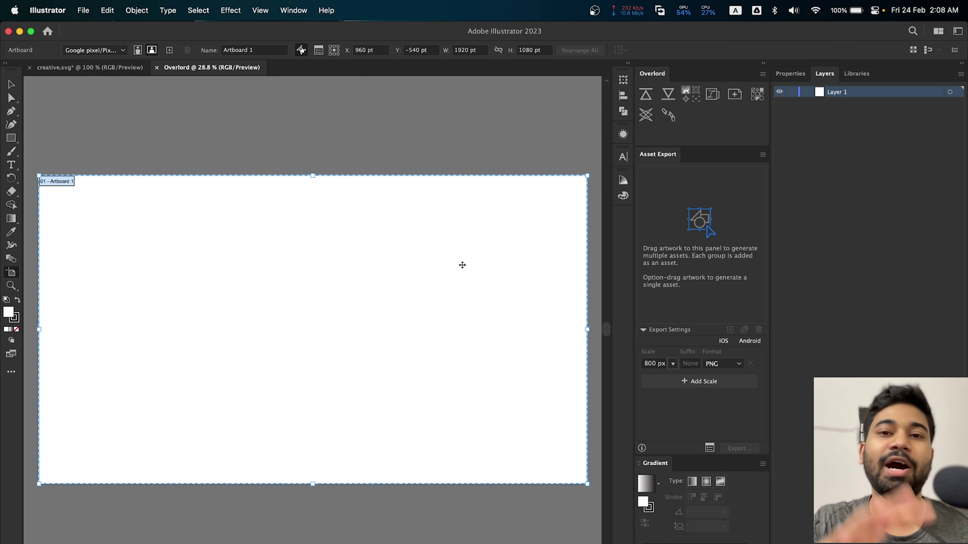
key(ctrl+Tab)
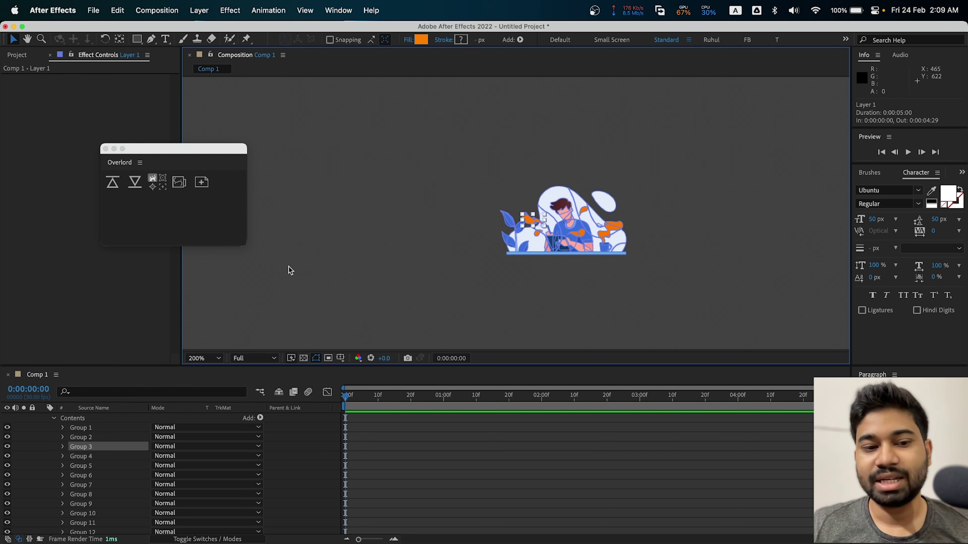
- From Comp 1, generate an Illustrator artboard matching its 1920×1080 size
click(51, 376)
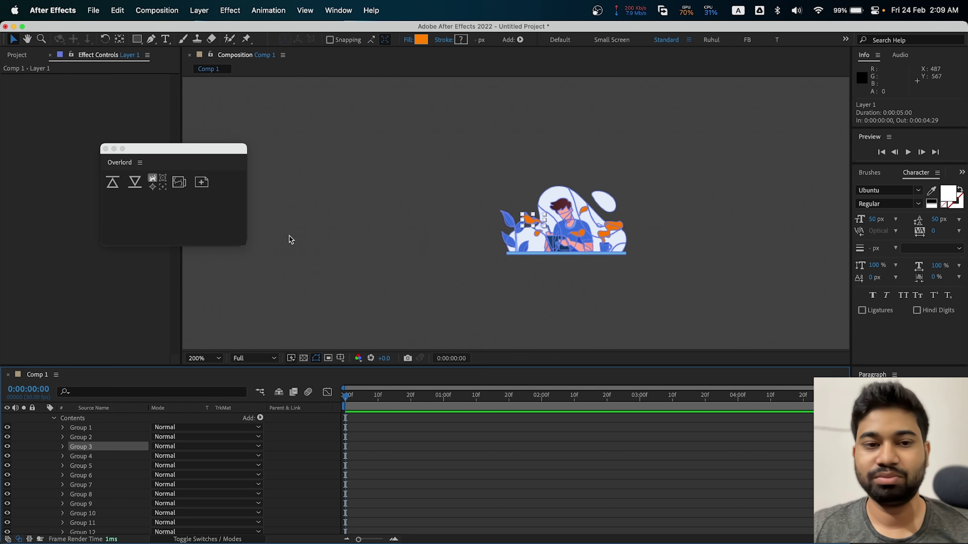
click(200, 185)
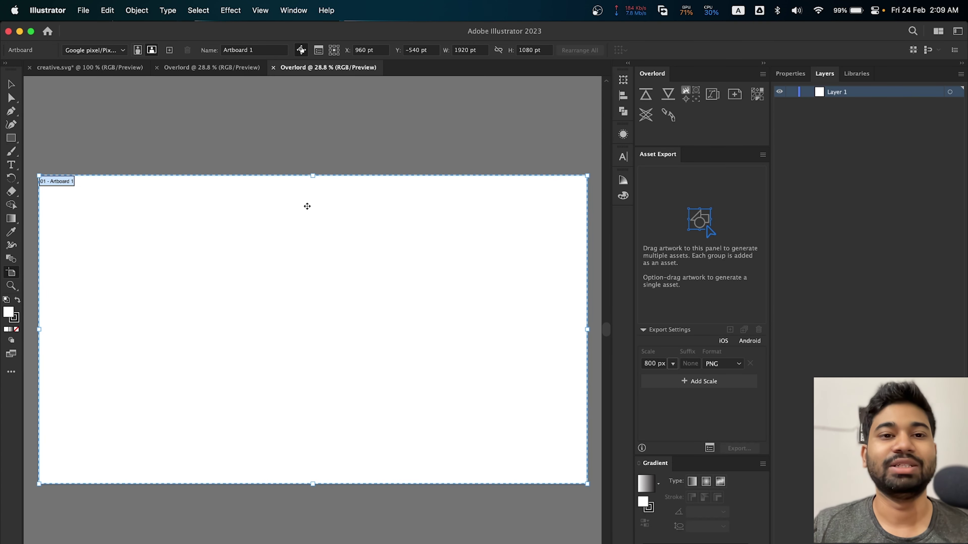
- Show rulers, add three vertical guides across the artboard, and push them to After Effects
key(Escape)
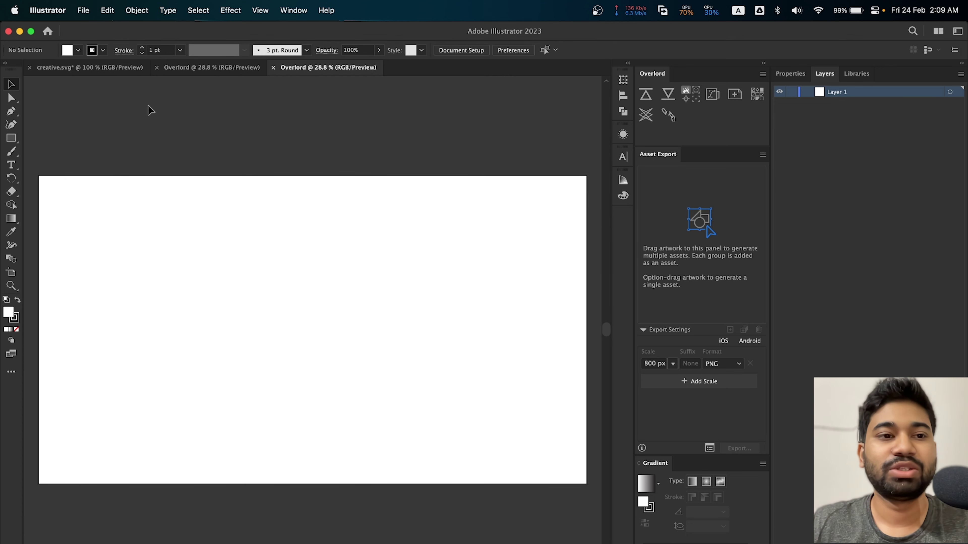
key(super+r)
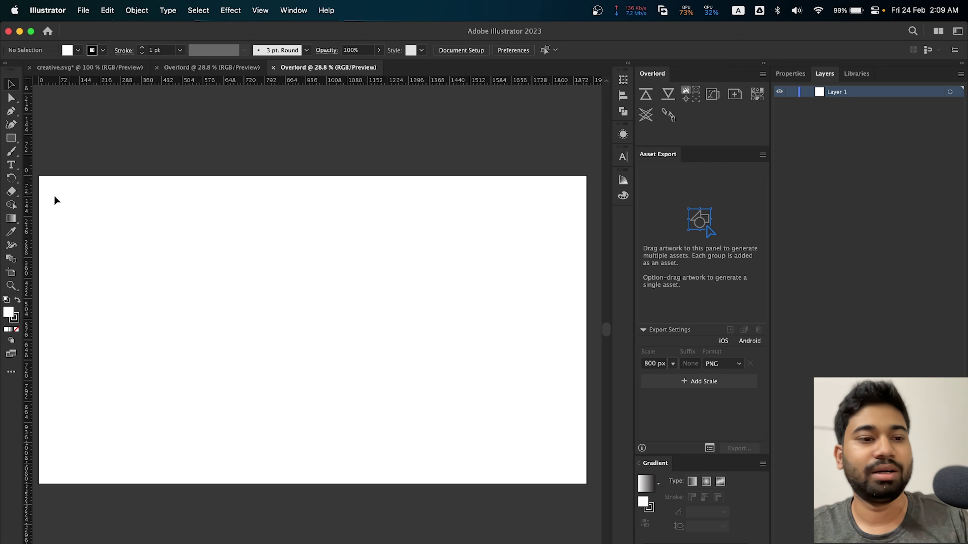
drag(34, 216, 206, 236)
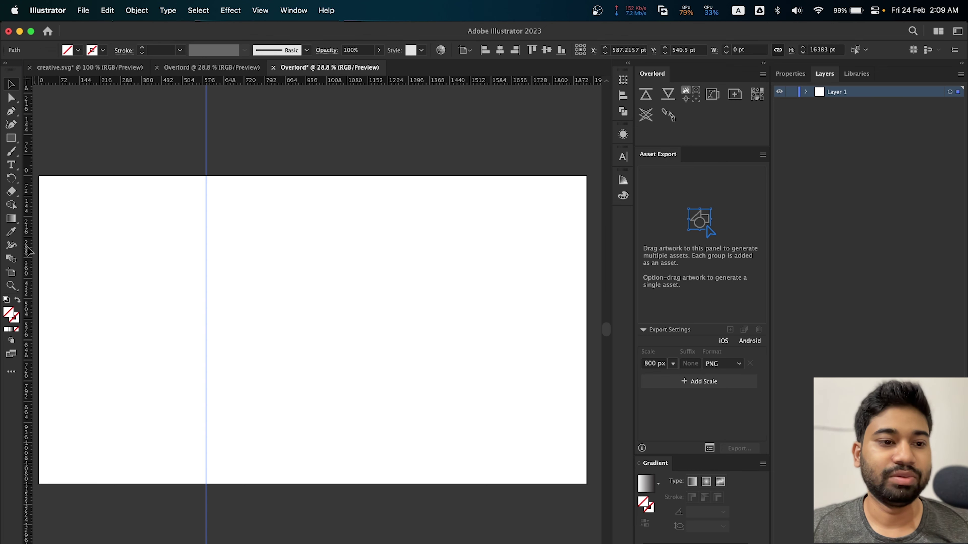
drag(29, 250, 382, 264)
drag(28, 278, 452, 288)
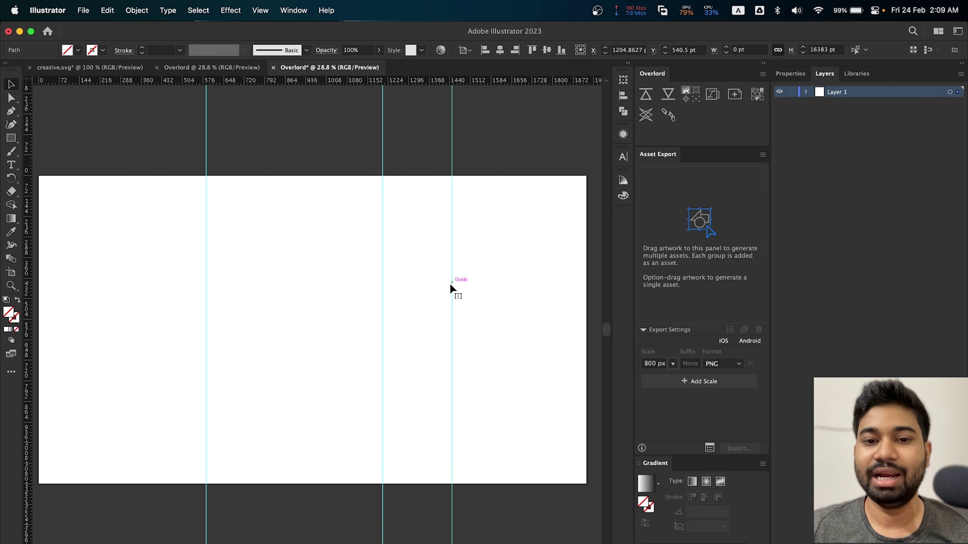
click(649, 119)
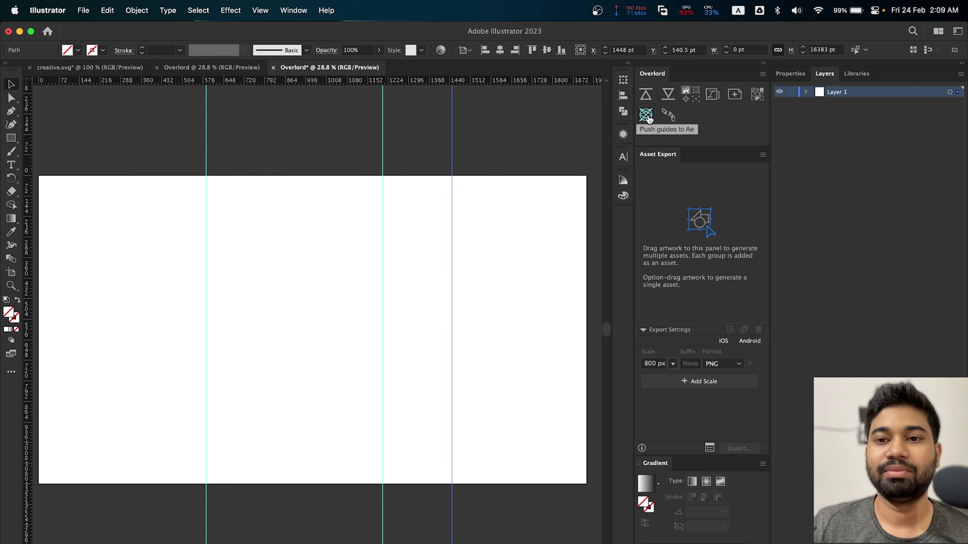
- Zoom Comp 1 out to 50%, move the middle guide to 1000, and return to Illustrator
key(comma)
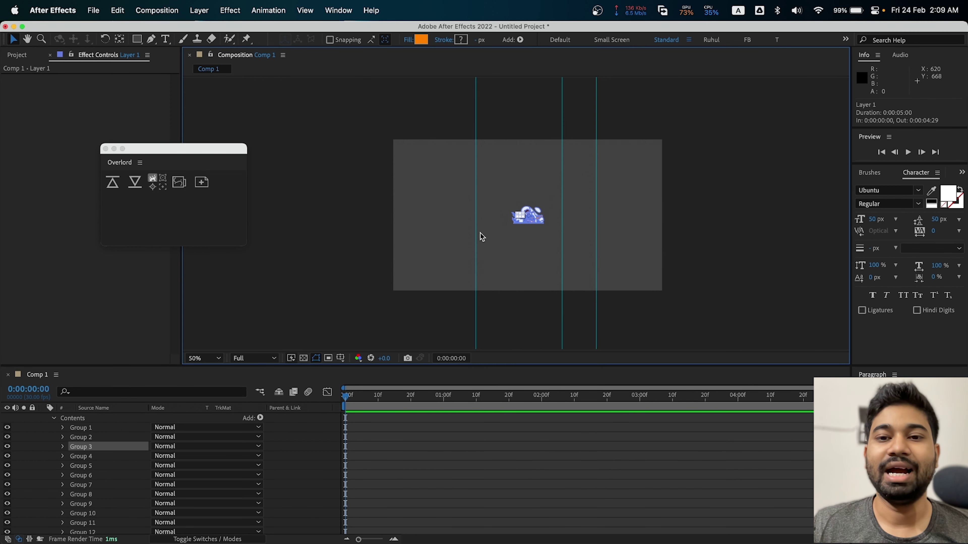
drag(561, 128, 534, 191)
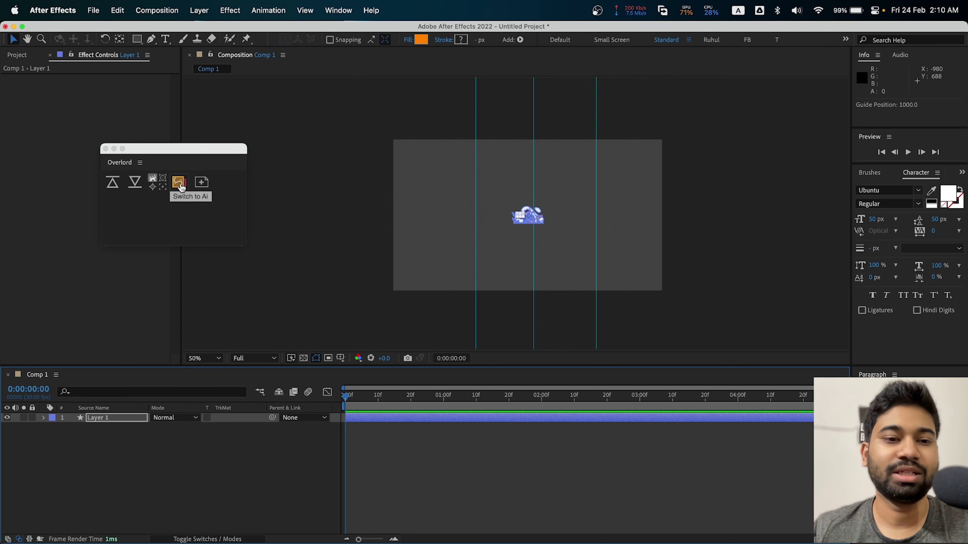
click(179, 182)
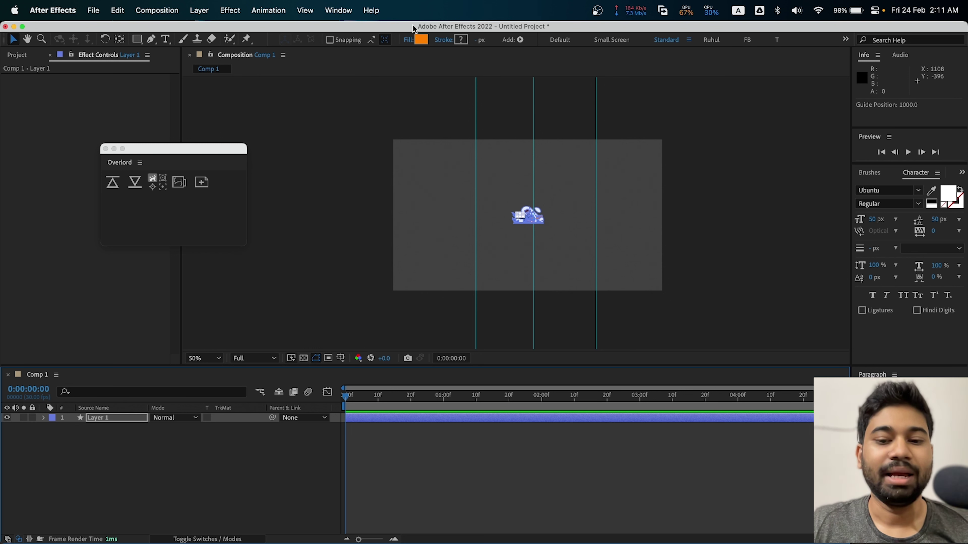
- Reveal the animation project folder in Finder and check creative.svg's Open With options
click(17, 55)
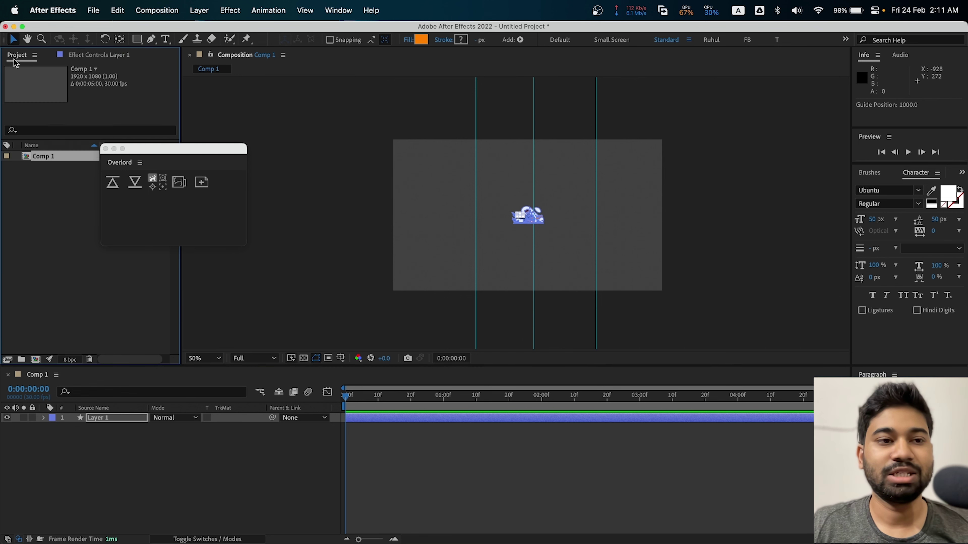
key(super+Tab)
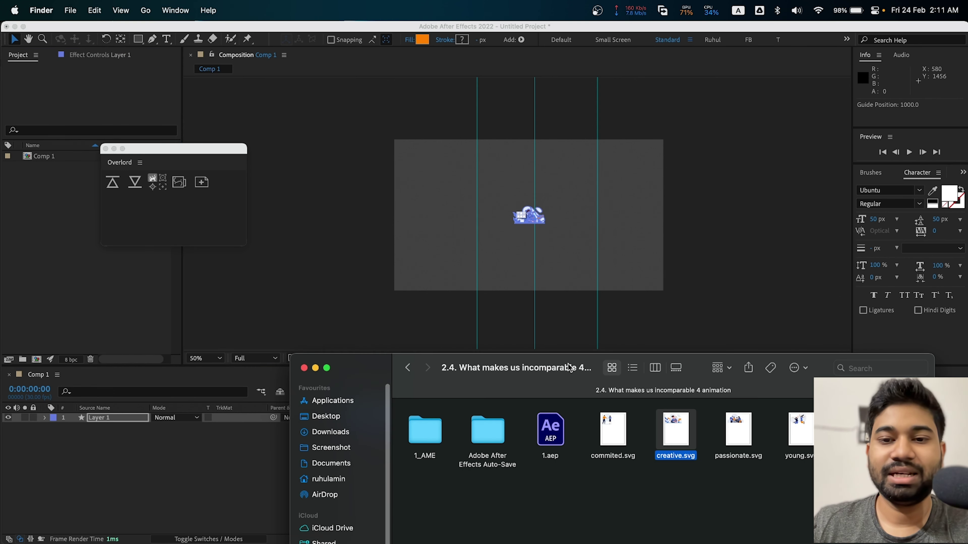
drag(571, 361, 546, 359)
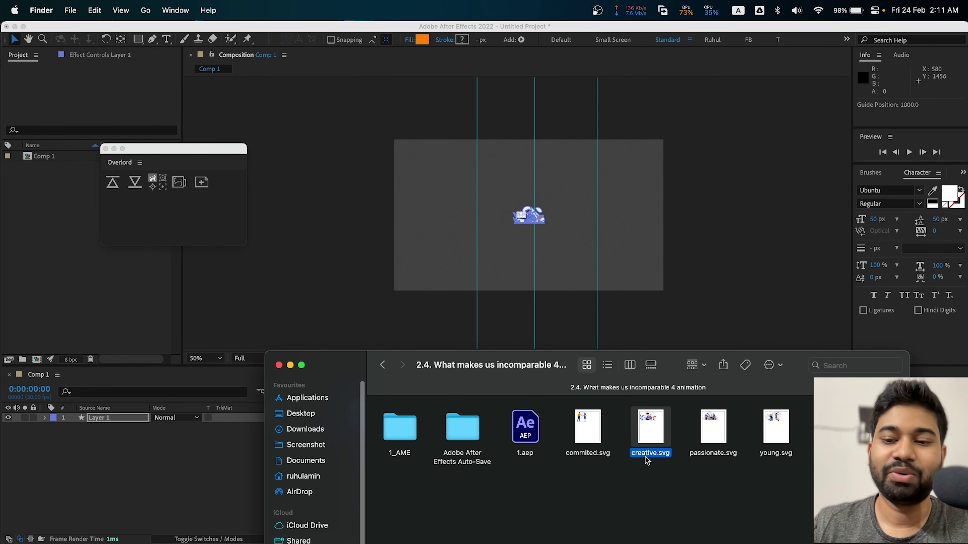
right_click(649, 425)
mouse_move(677, 367)
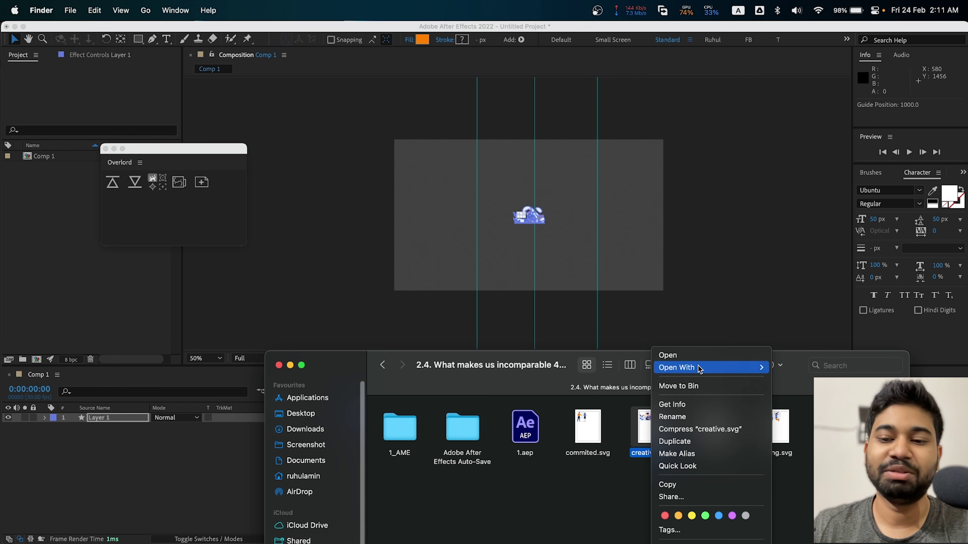
click(812, 369)
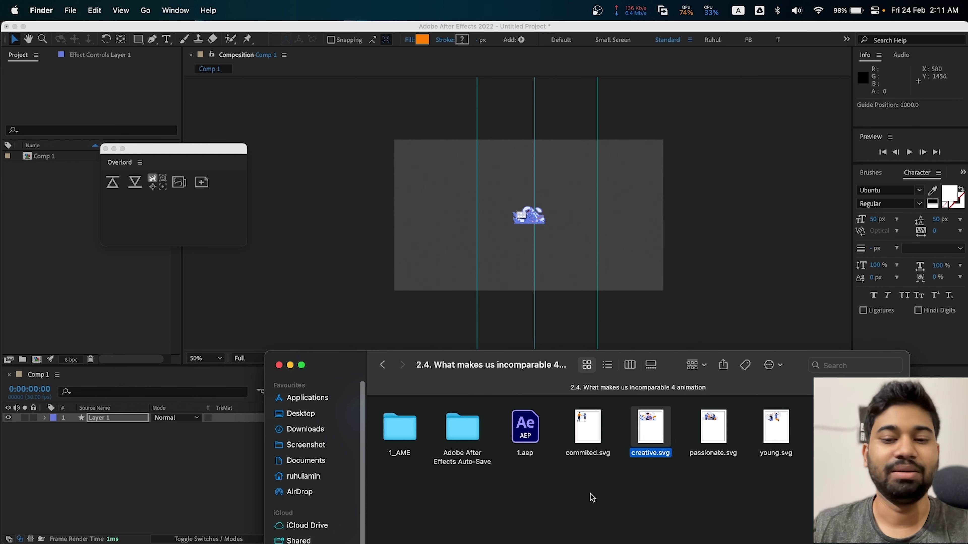